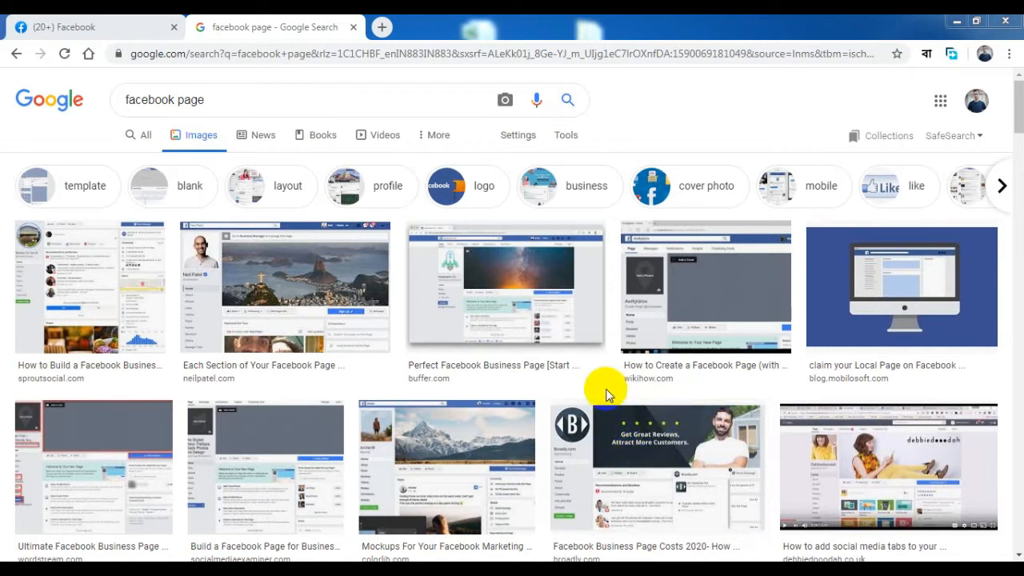
Look through the Google image results for "facebook page" to examine examples of page layouts, covers and guides.
scroll(606, 394, down, 1)
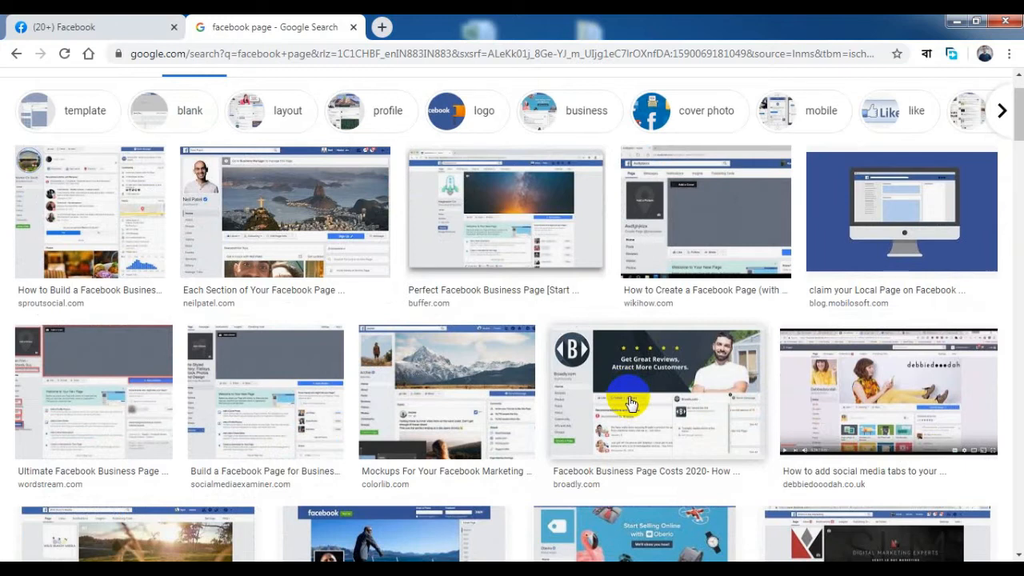
scroll(630, 404, down, 1)
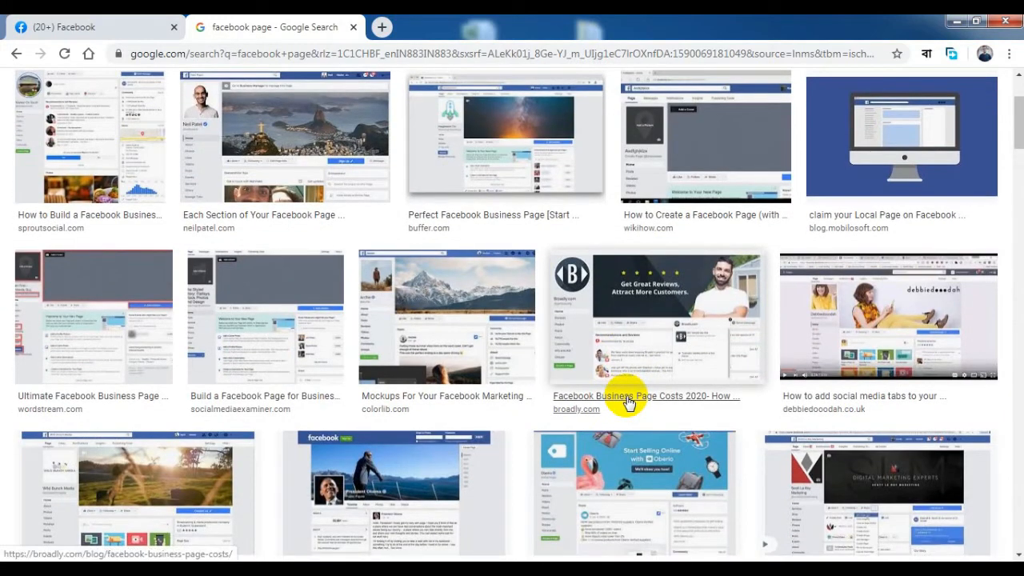
scroll(628, 404, down, 1)
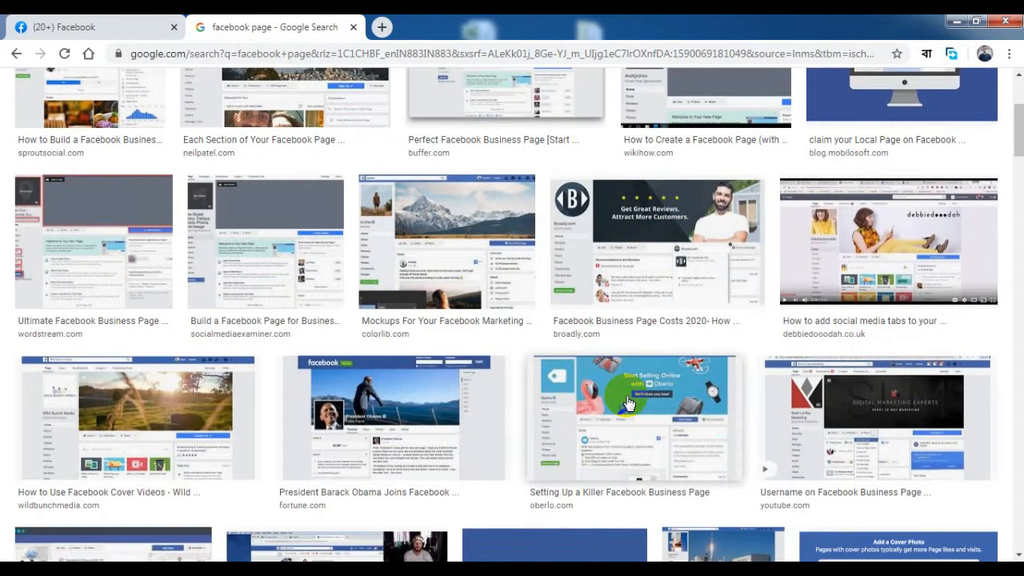
scroll(628, 403, down, 2)
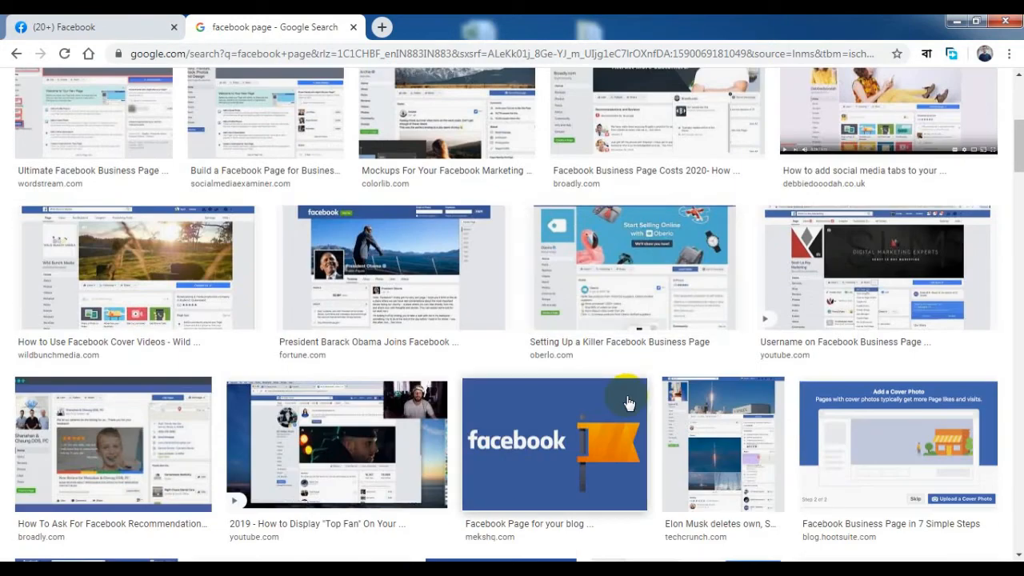
scroll(628, 403, down, 2)
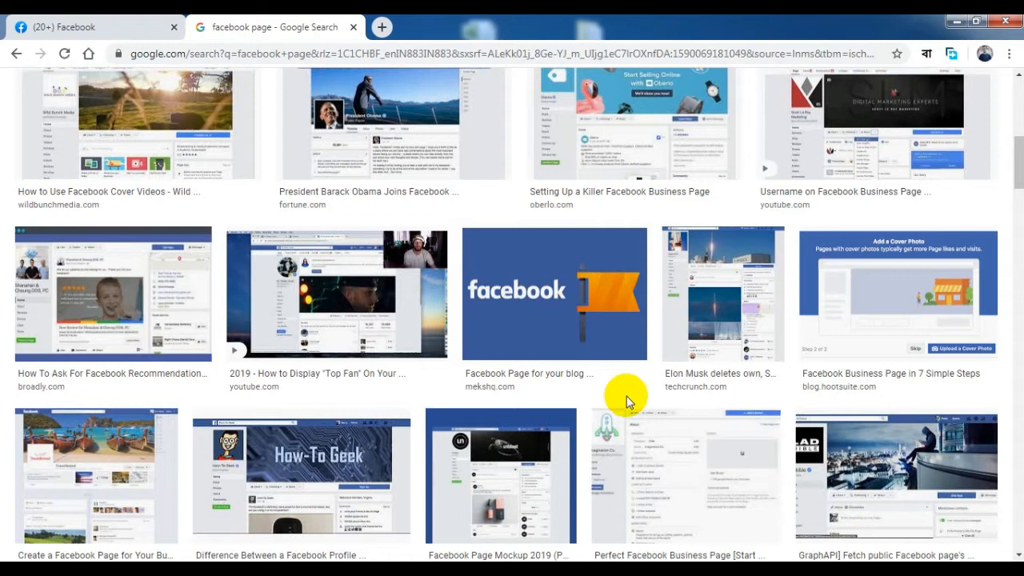
scroll(626, 396, down, 4)
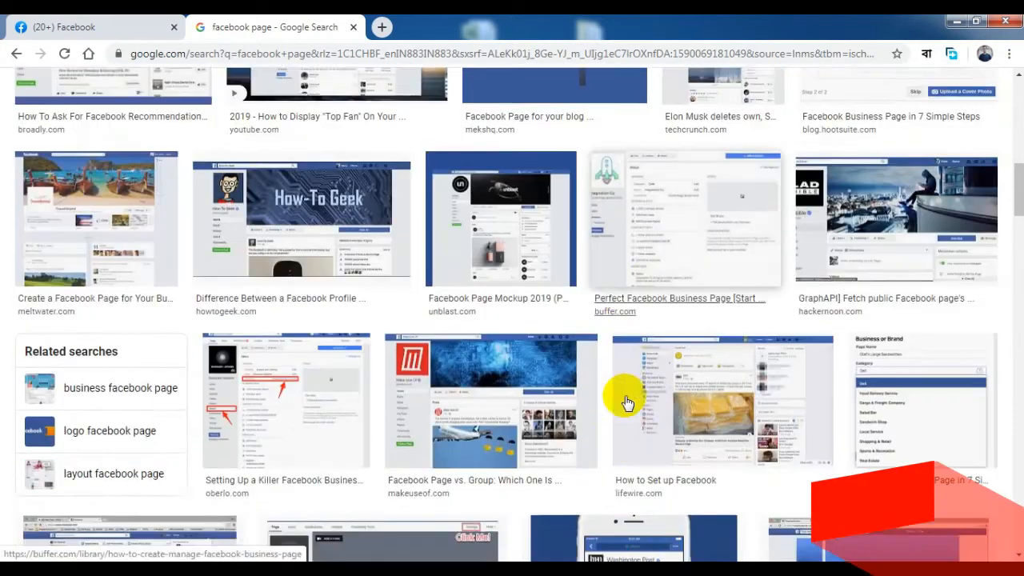
scroll(626, 403, down, 2)
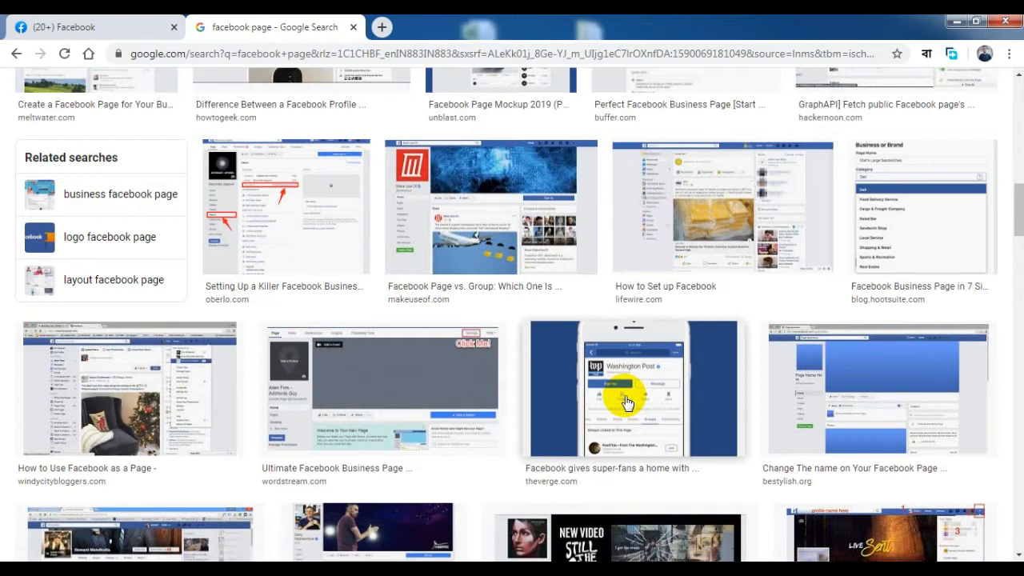
scroll(627, 404, down, 5)
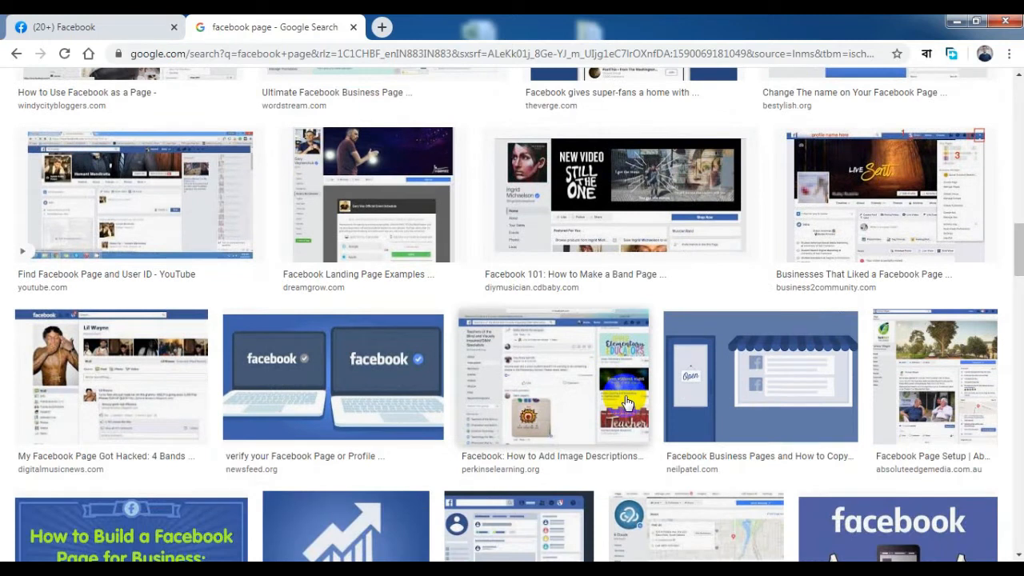
scroll(627, 404, down, 3)
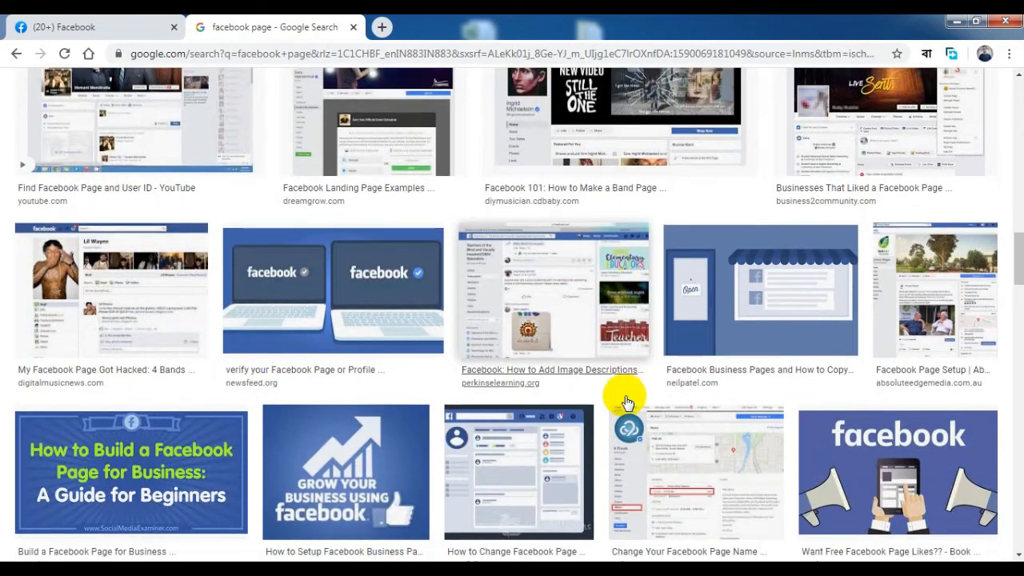
scroll(627, 404, down, 2)
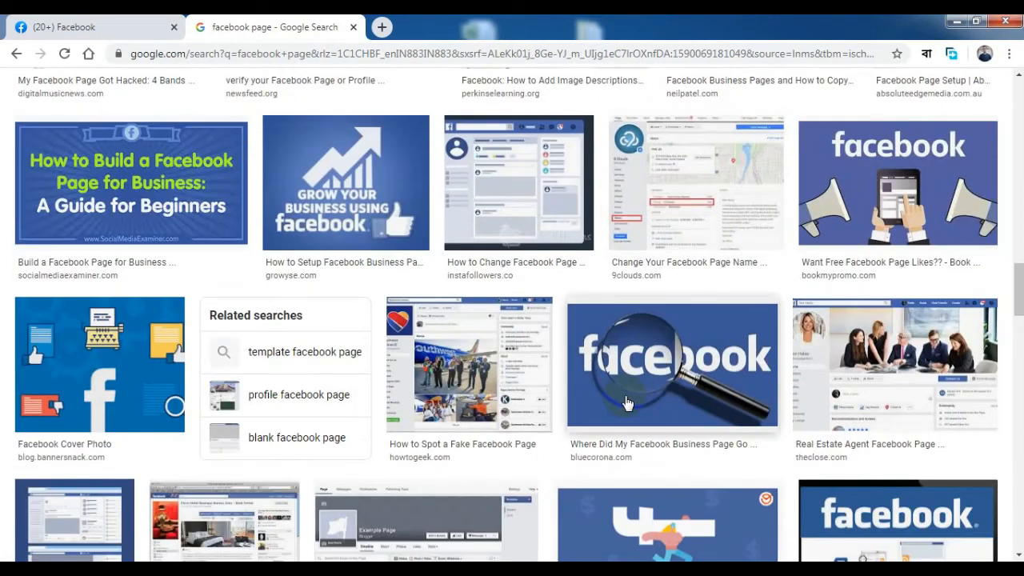
scroll(627, 403, down, 2)
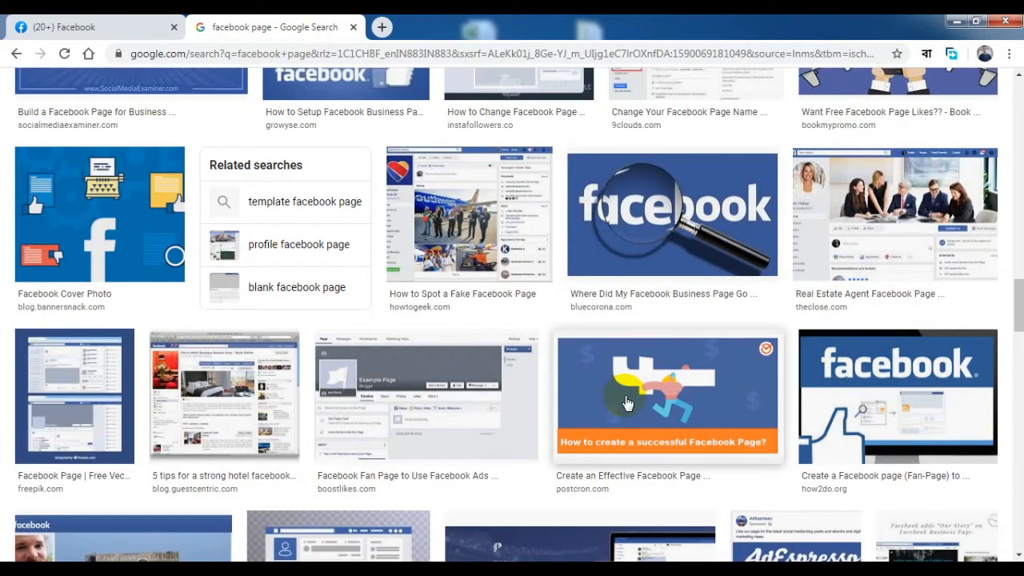
scroll(626, 403, down, 1)
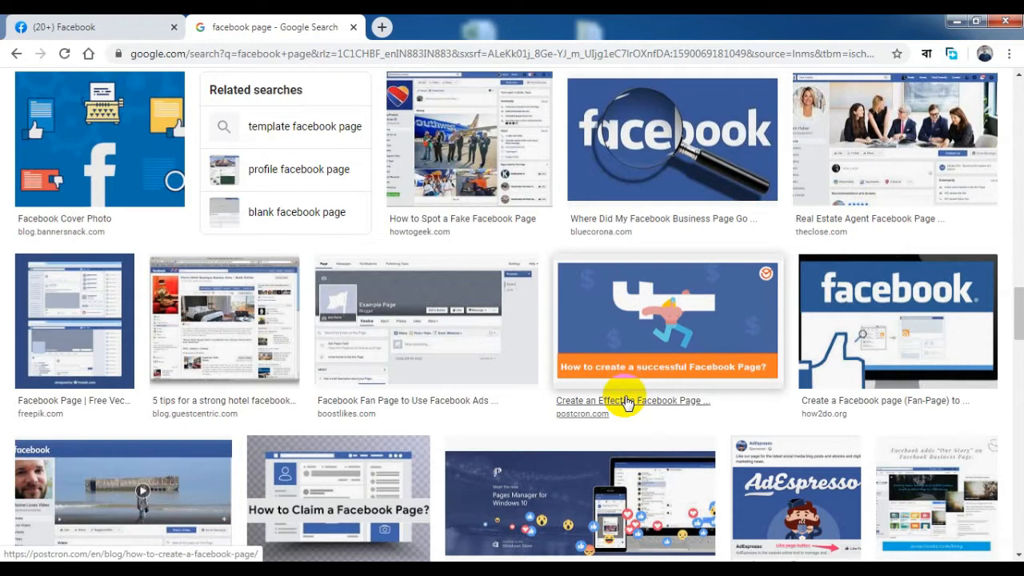
scroll(627, 403, down, 1)
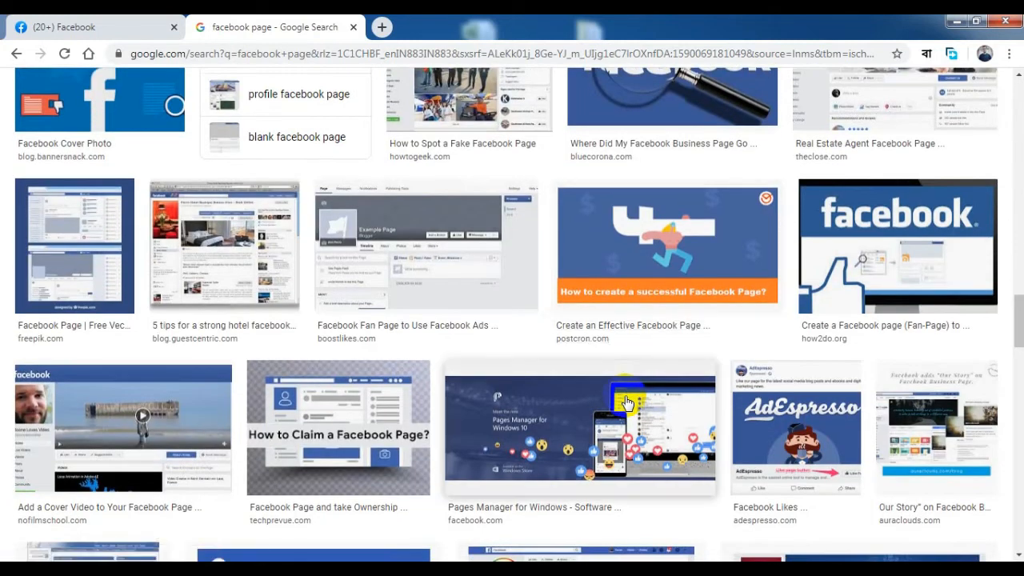
scroll(627, 403, down, 3)
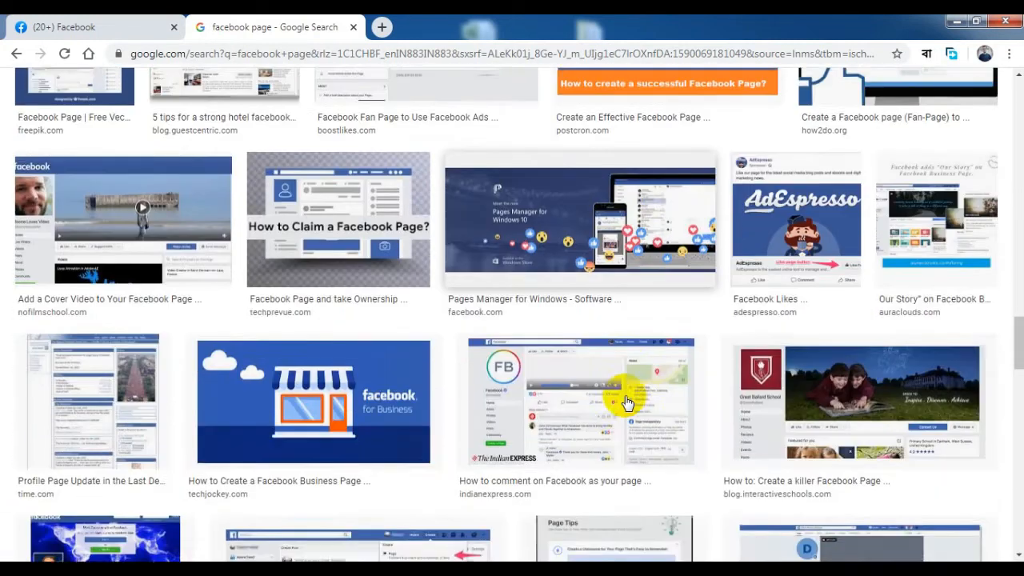
scroll(627, 403, up, 2)
scroll(627, 403, up, 1)
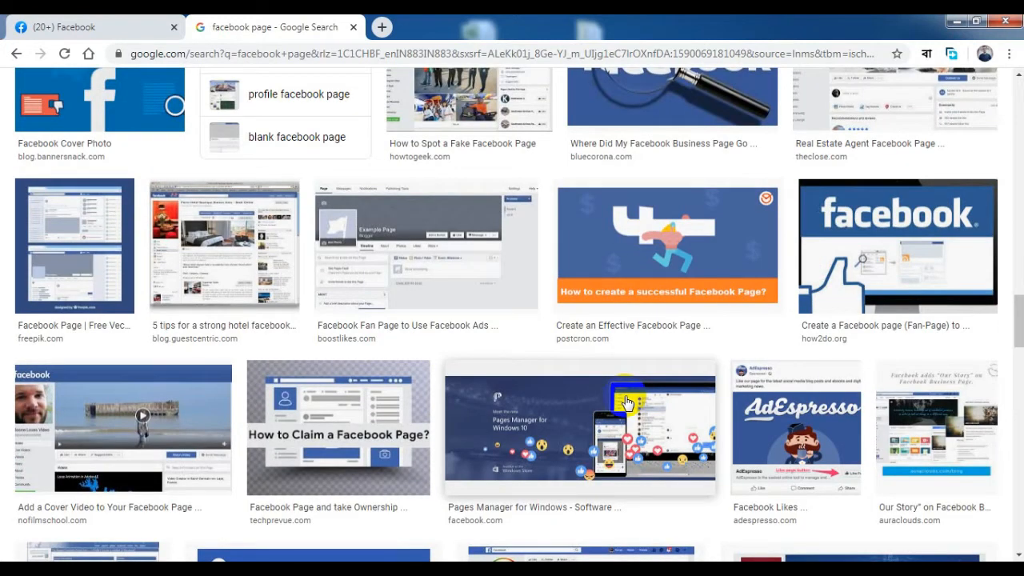
scroll(626, 403, up, 2)
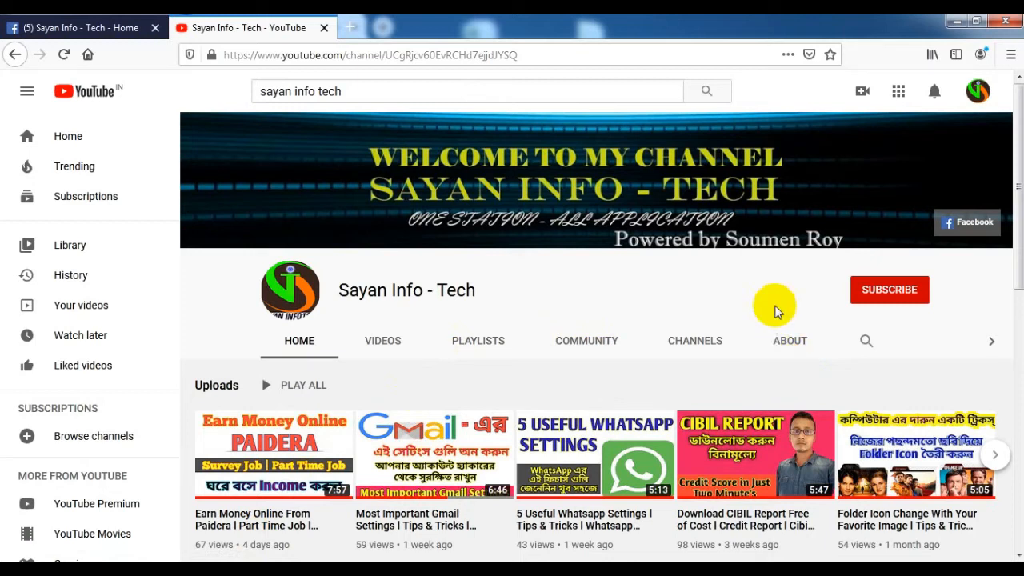
Subscribe to the Sayan Info - Tech channel on YouTube and set its notifications to All.
click(889, 294)
click(919, 295)
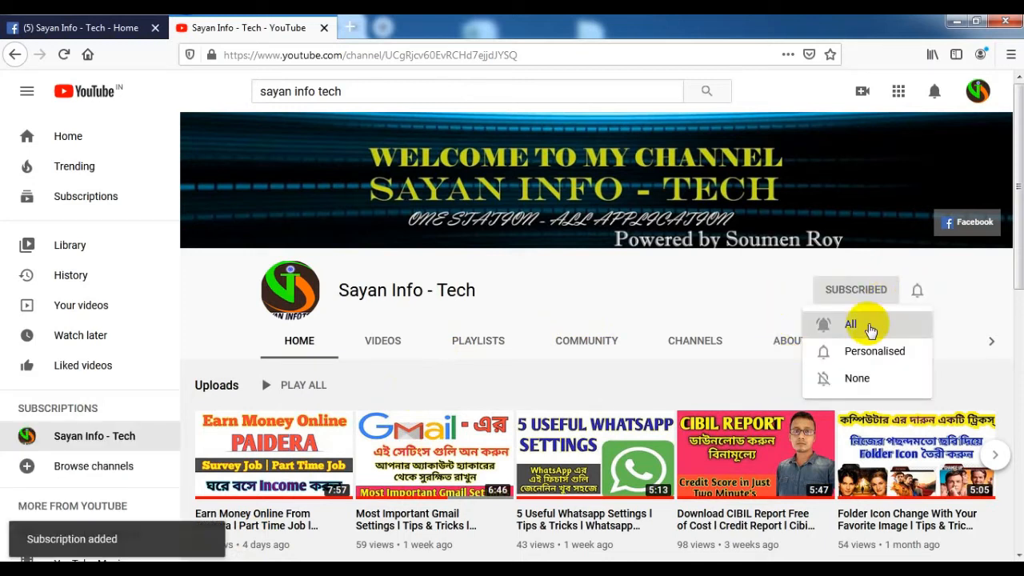
click(851, 331)
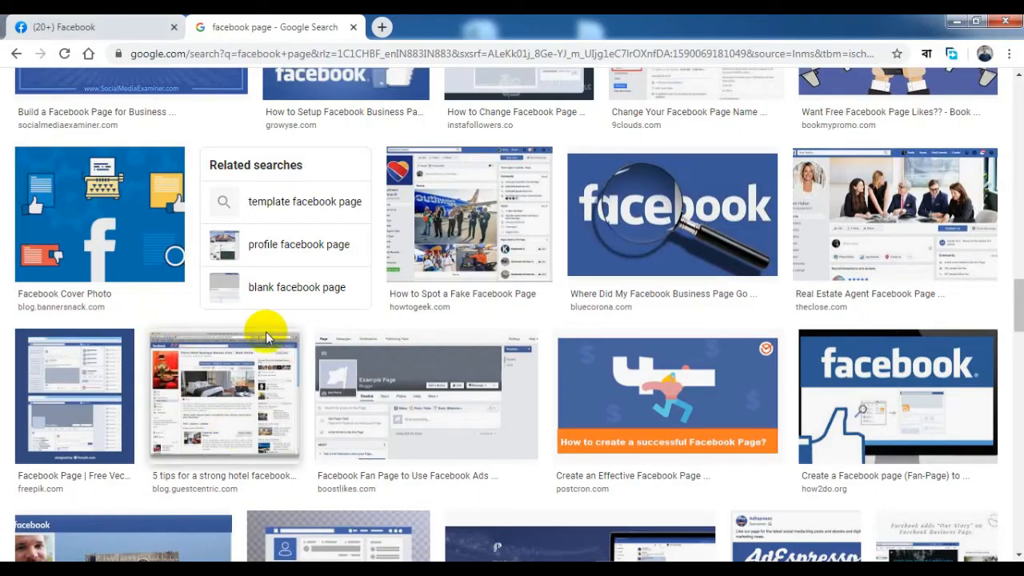
Switch to Facebook and start creating a new Page in the Community or Public Figure category, ready for its name.
click(134, 24)
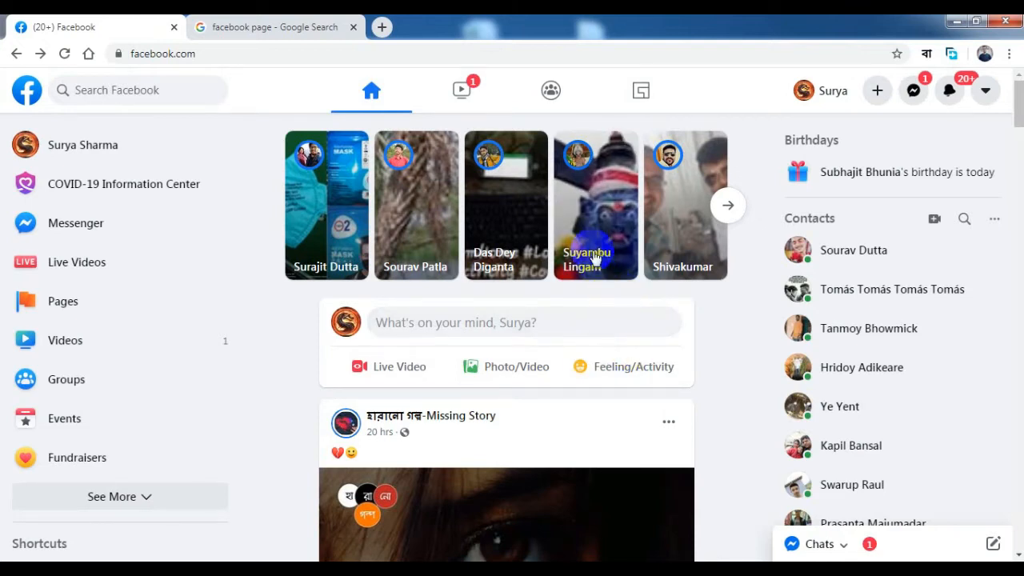
click(878, 94)
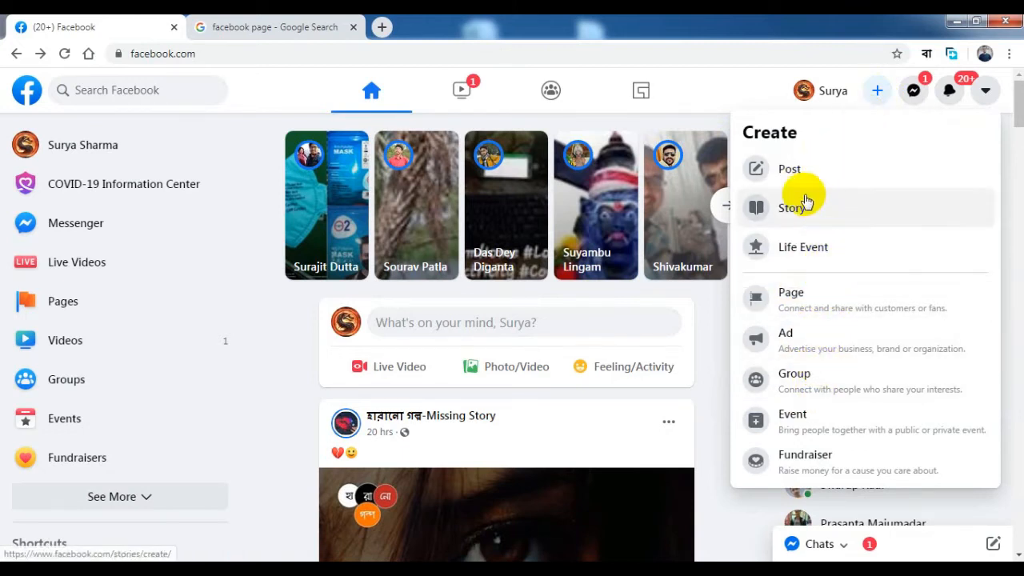
click(801, 295)
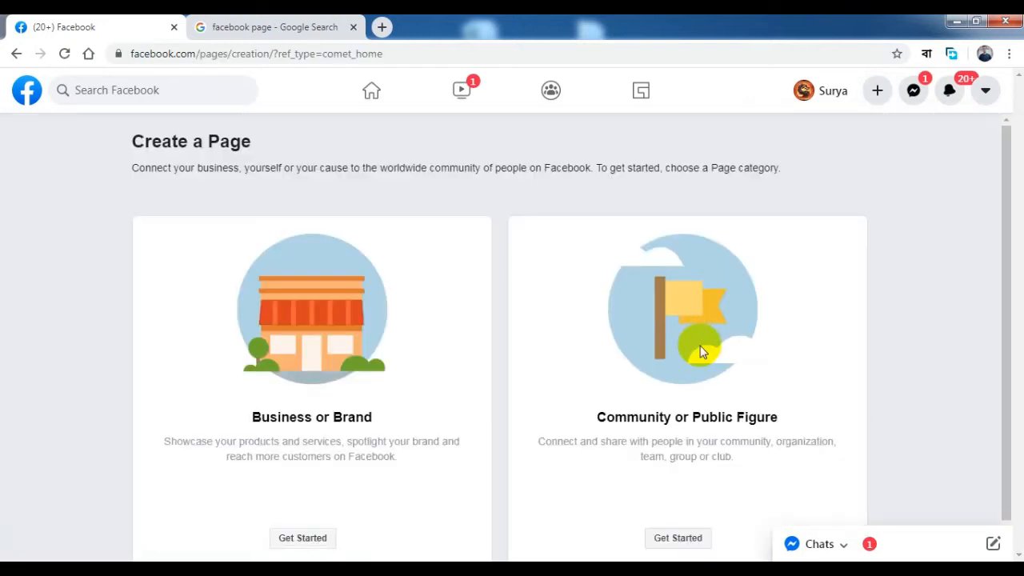
scroll(504, 352, down, 1)
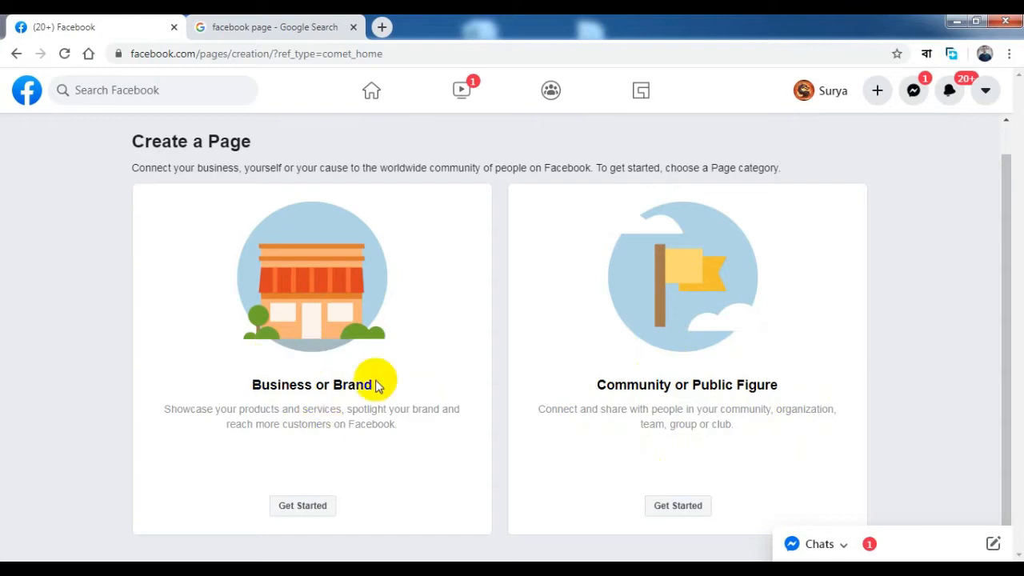
click(684, 506)
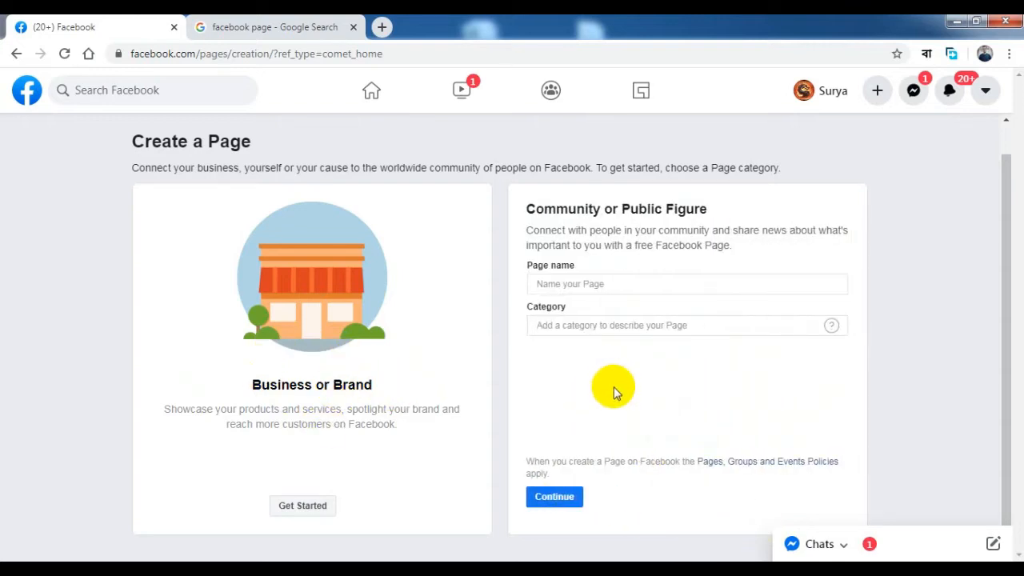
click(552, 284)
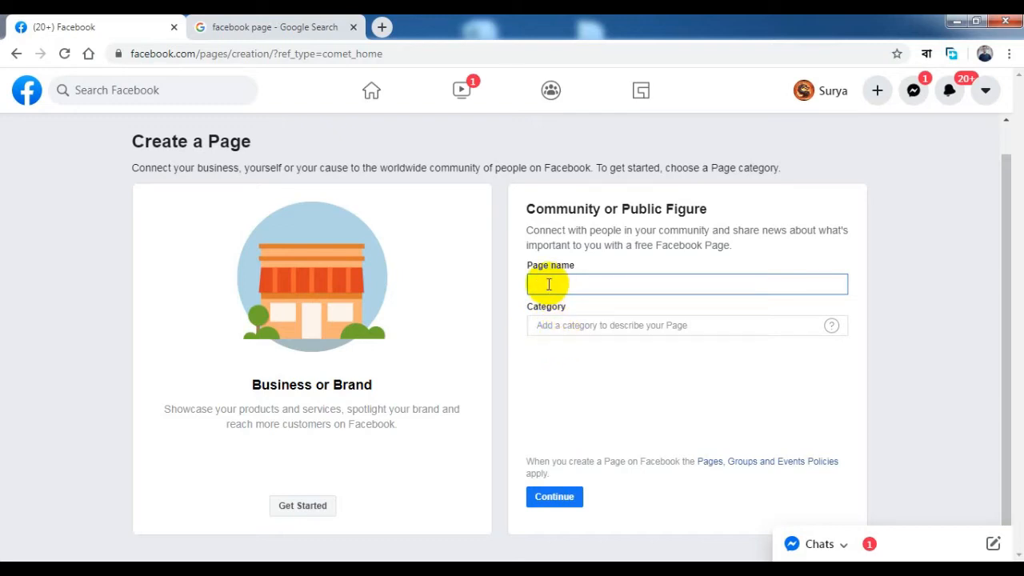
Open Facebook in an additional browser tab while keeping the page creation form open.
click(383, 28)
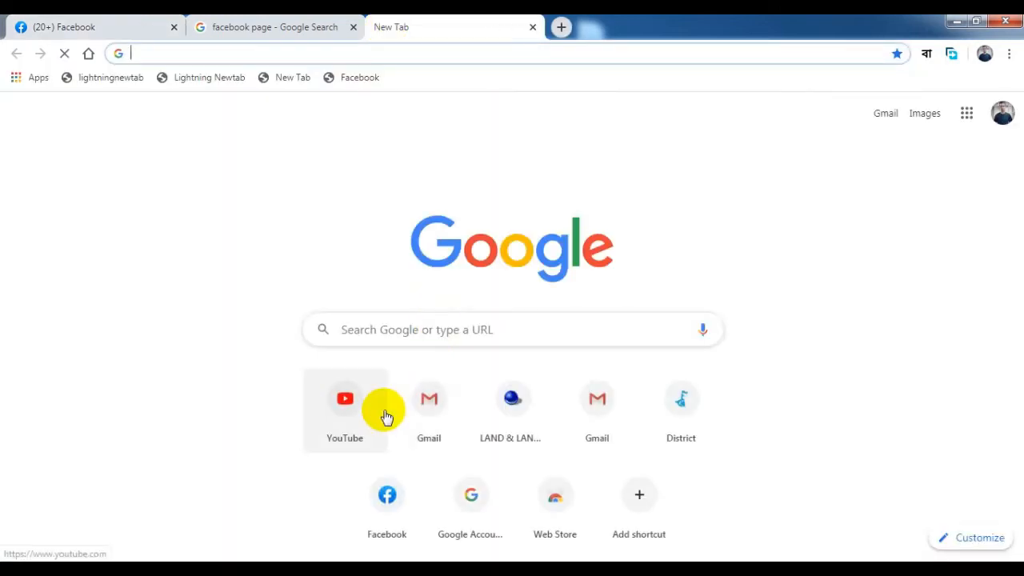
click(388, 512)
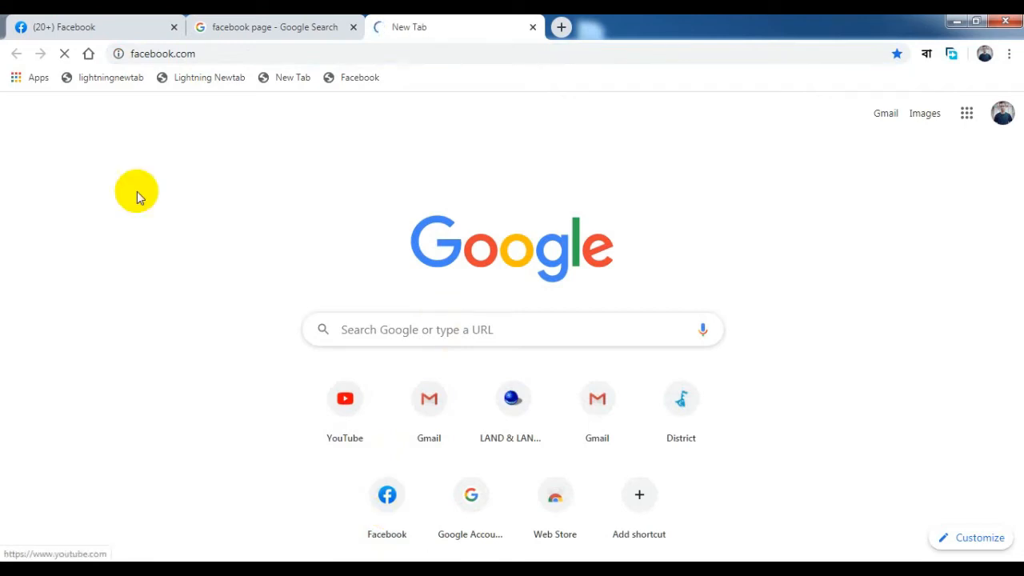
click(112, 24)
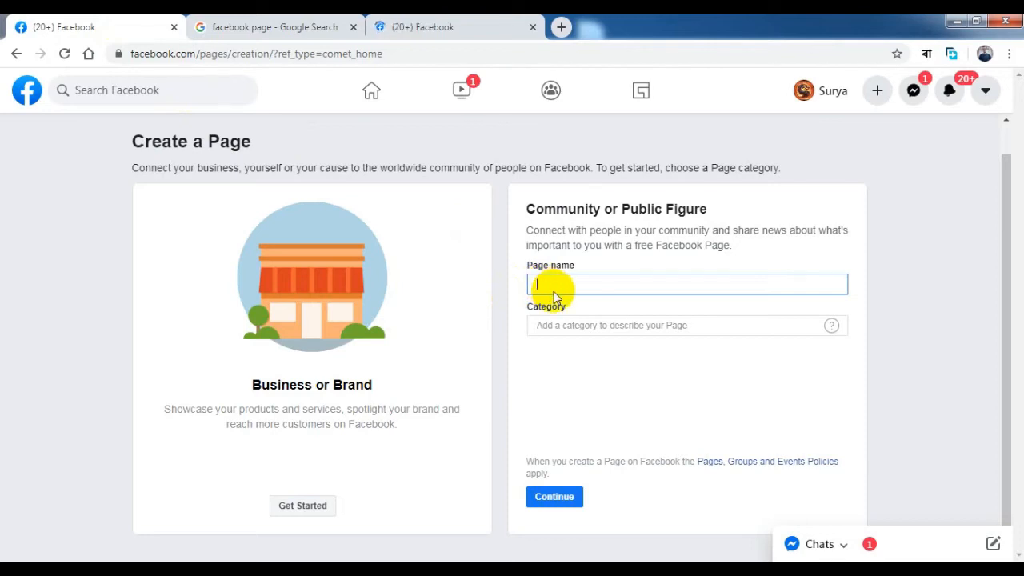
click(439, 27)
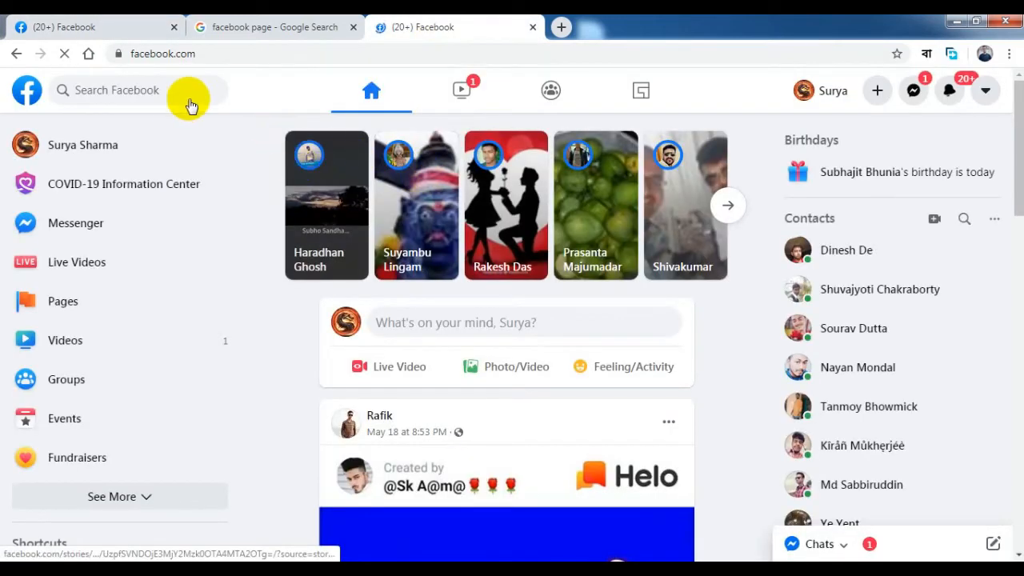
Search Facebook for the candidate page names "tech guide" and "Surya IT".
click(131, 90)
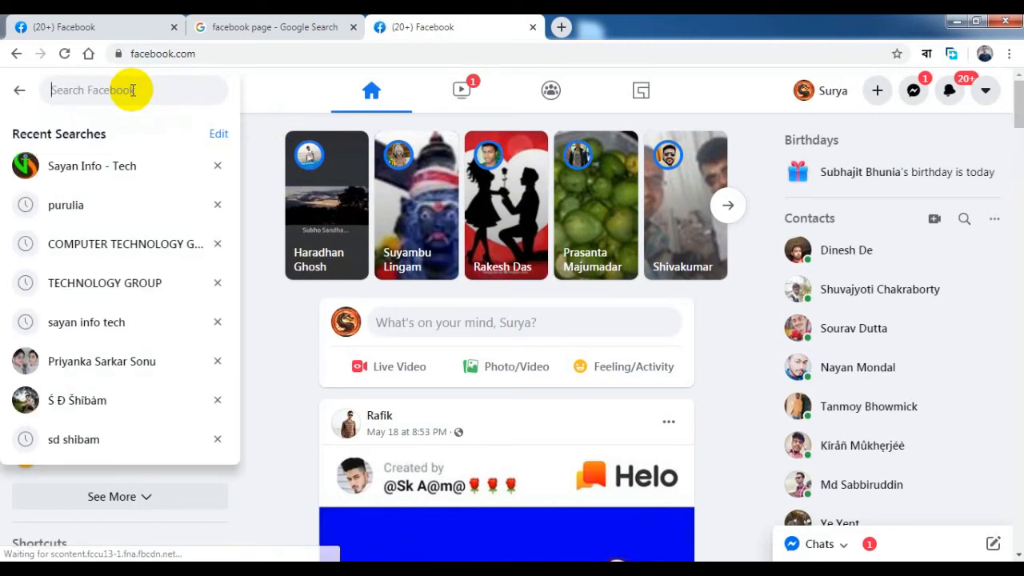
text(tech )
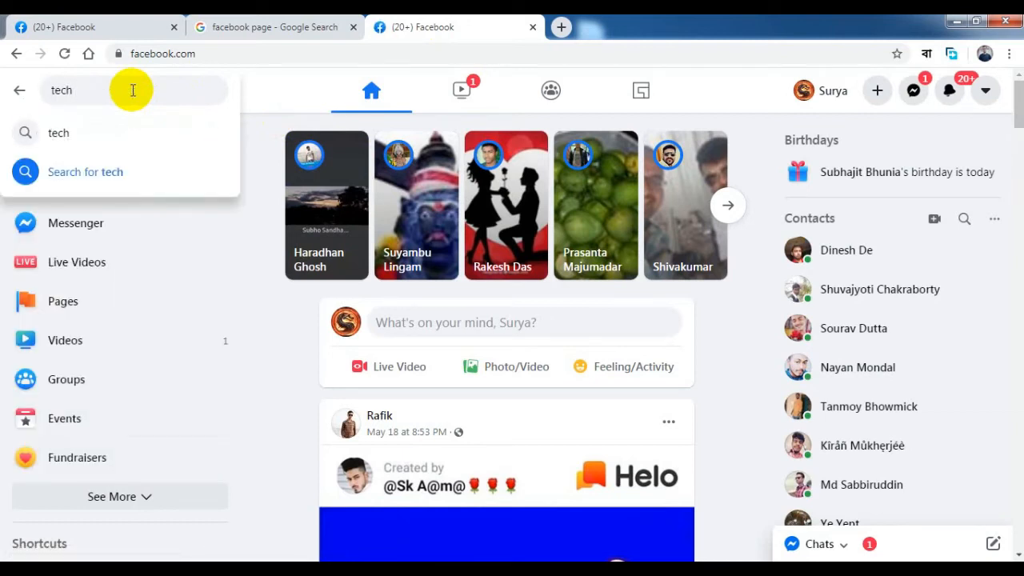
text(guide)
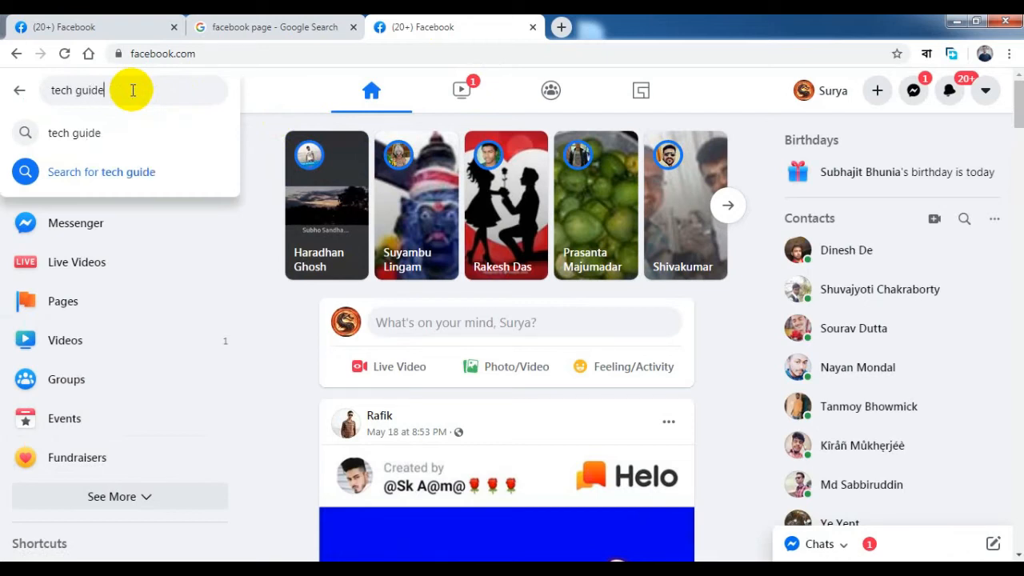
key(Return)
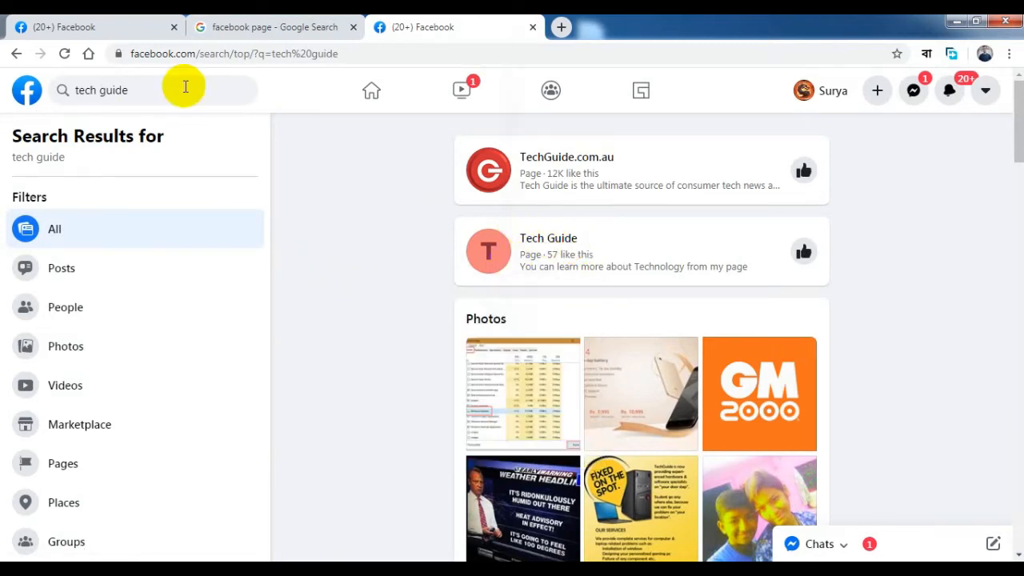
click(152, 91)
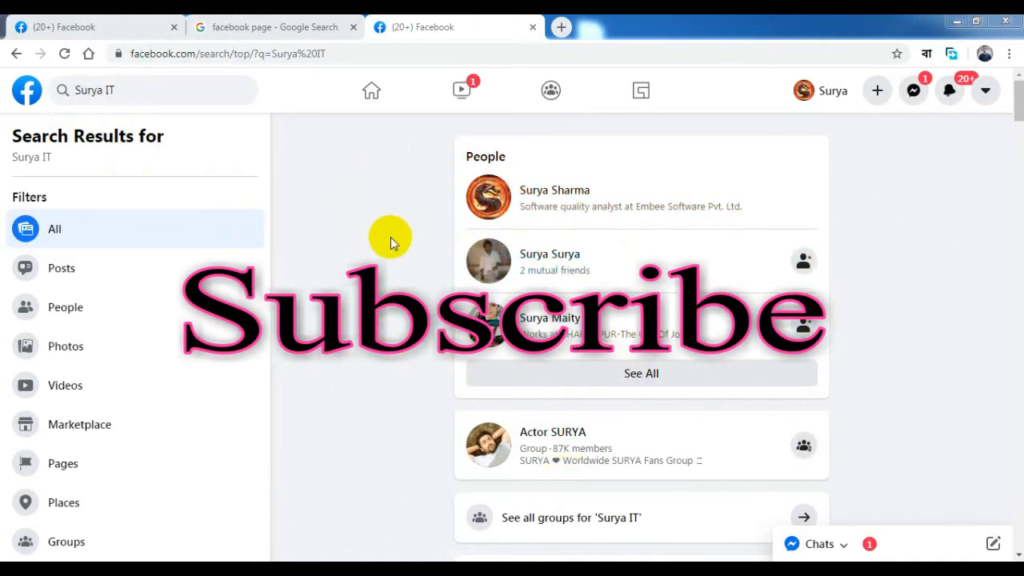
Return to the Page creation form and enter "Sayan IT" as the Page name.
click(126, 28)
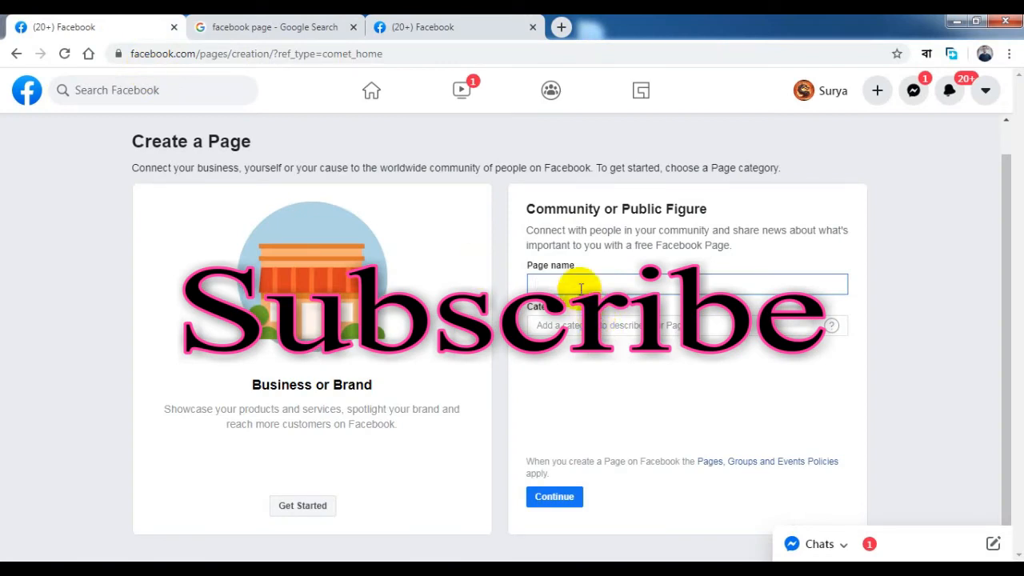
text(Sayan)
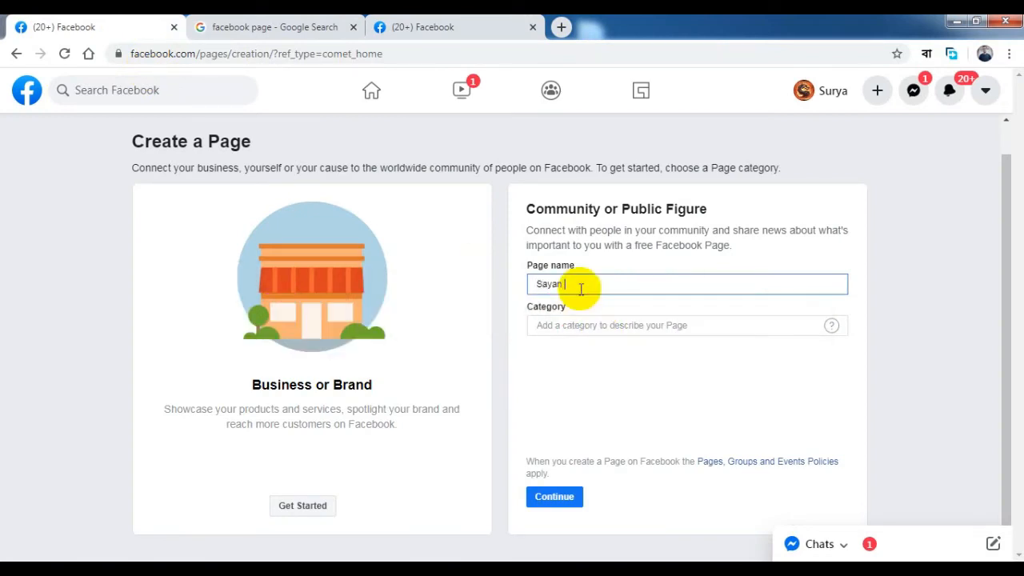
text( IT)
Search the Page categories for "Tech", and try Scientist as the category.
click(574, 323)
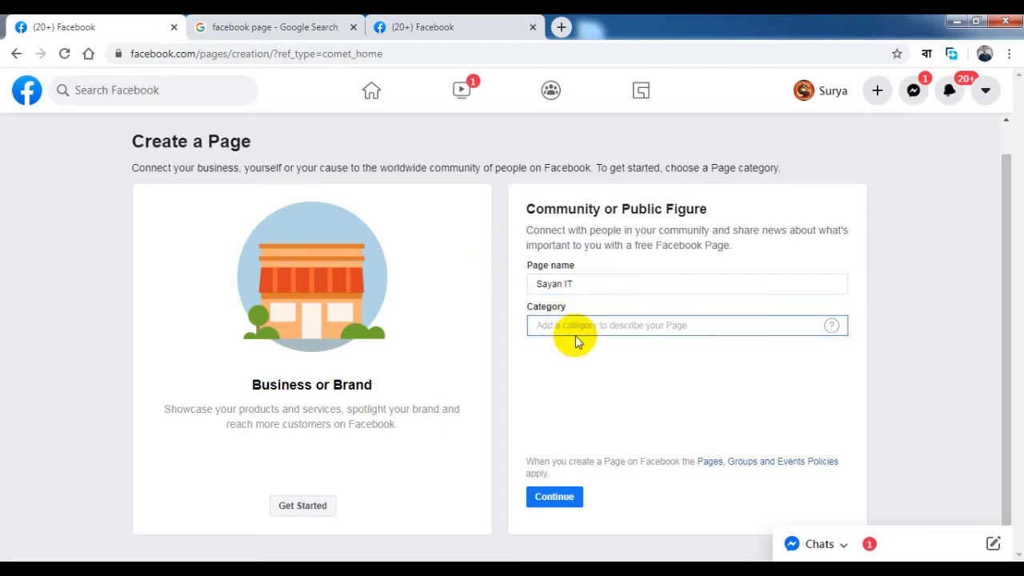
text(Tech)
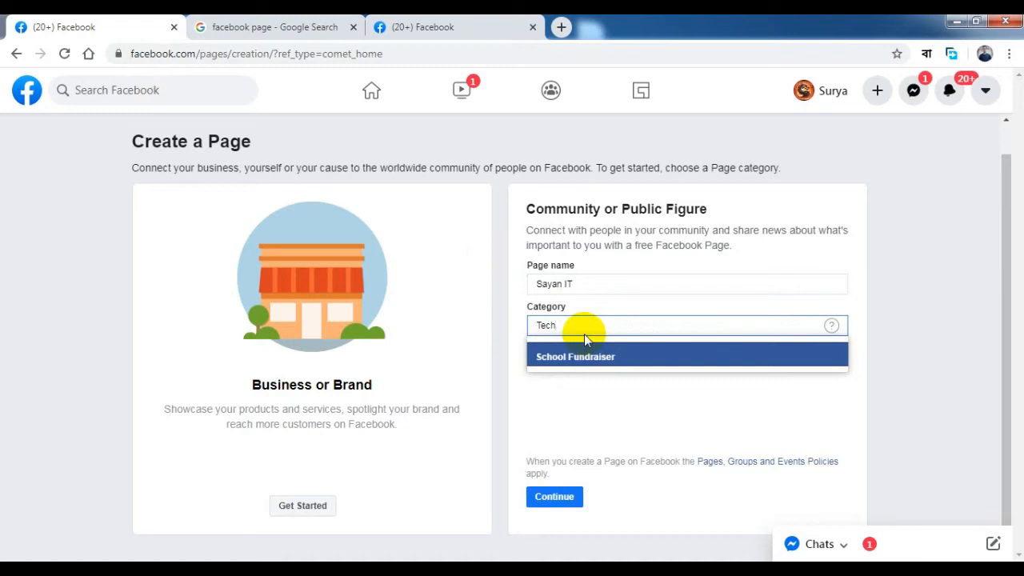
key(BackSpace)
key(BackSpace)
key(BackSpace)
key(BackSpace)
text(I)
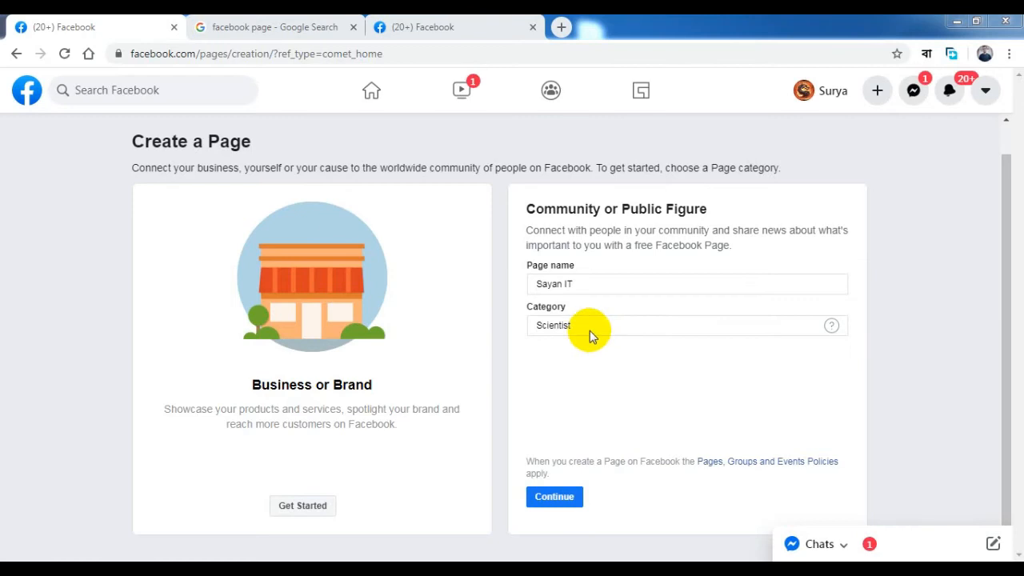
Set the Page's category to Computers & Internet Website and submit the creation form.
drag(573, 325, 490, 321)
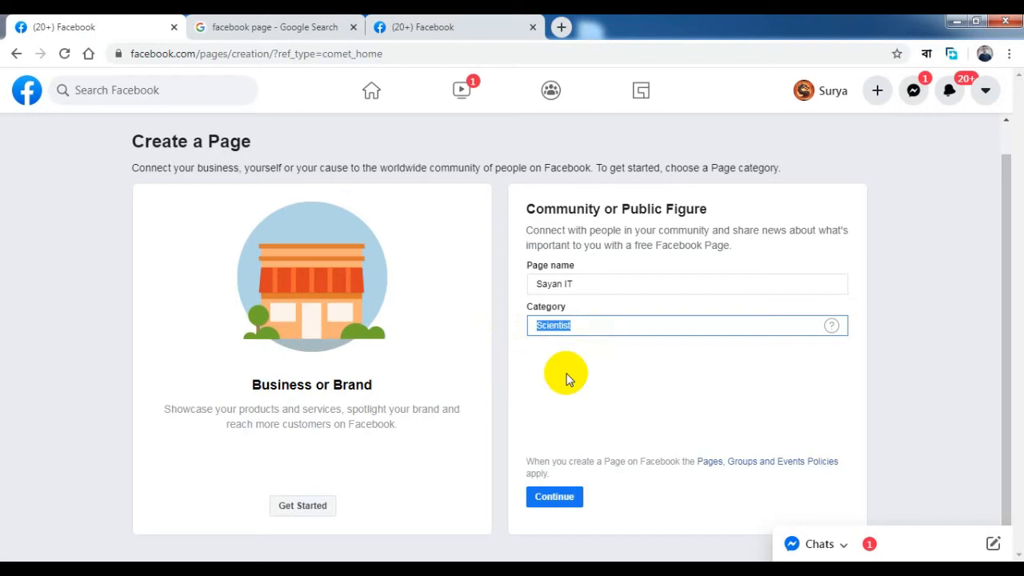
text(COMPURT)
key(BackSpace)
key(BackSpace)
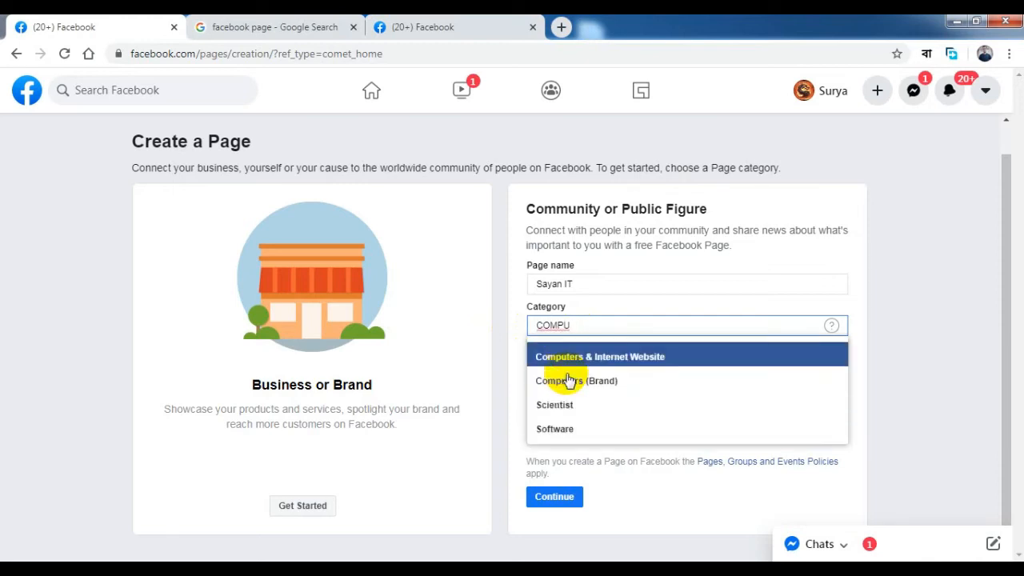
click(610, 358)
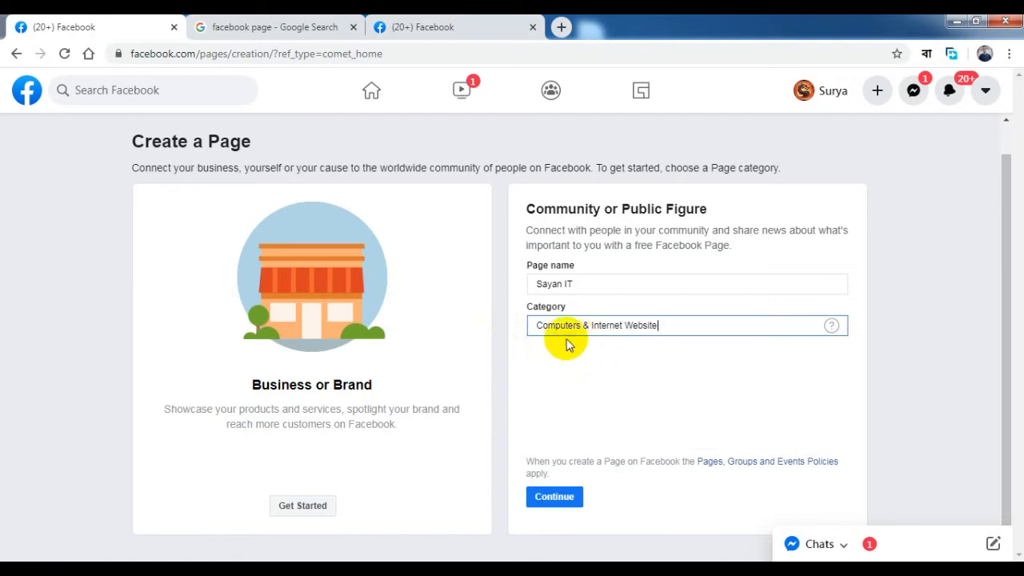
click(552, 497)
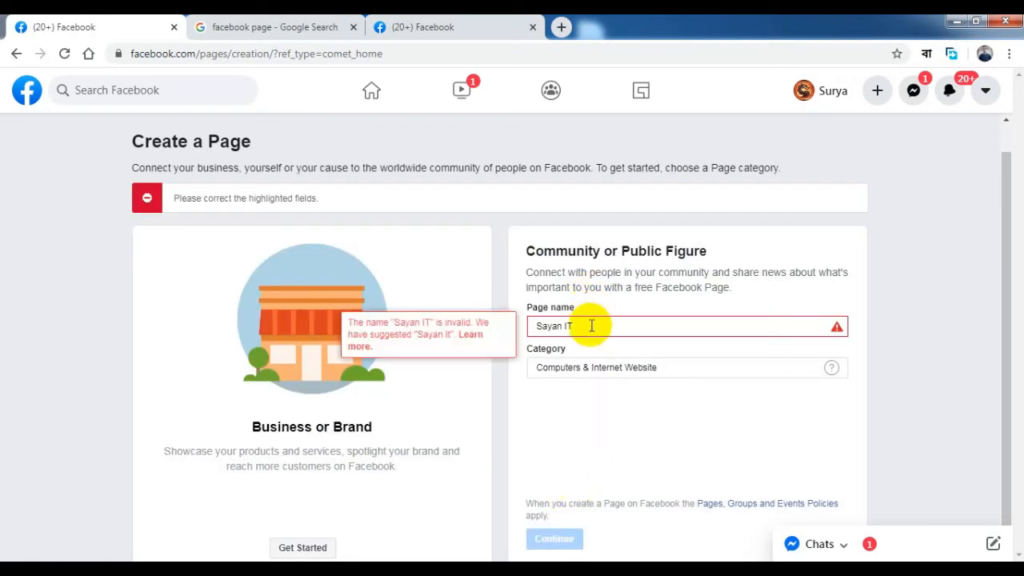
Change the Page name to "Sayan It" and submit the form again to create the Page.
click(591, 326)
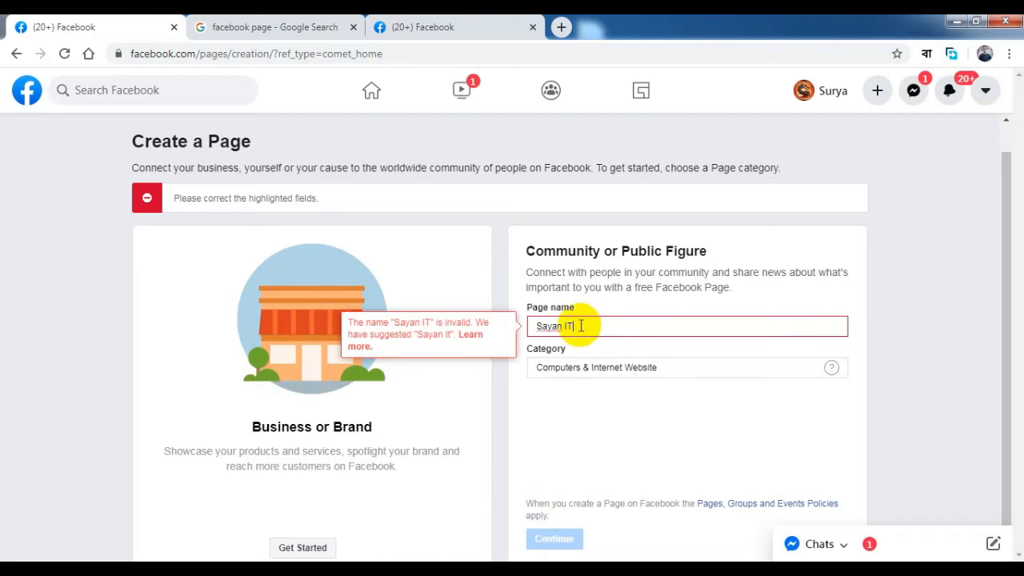
key(BackSpace)
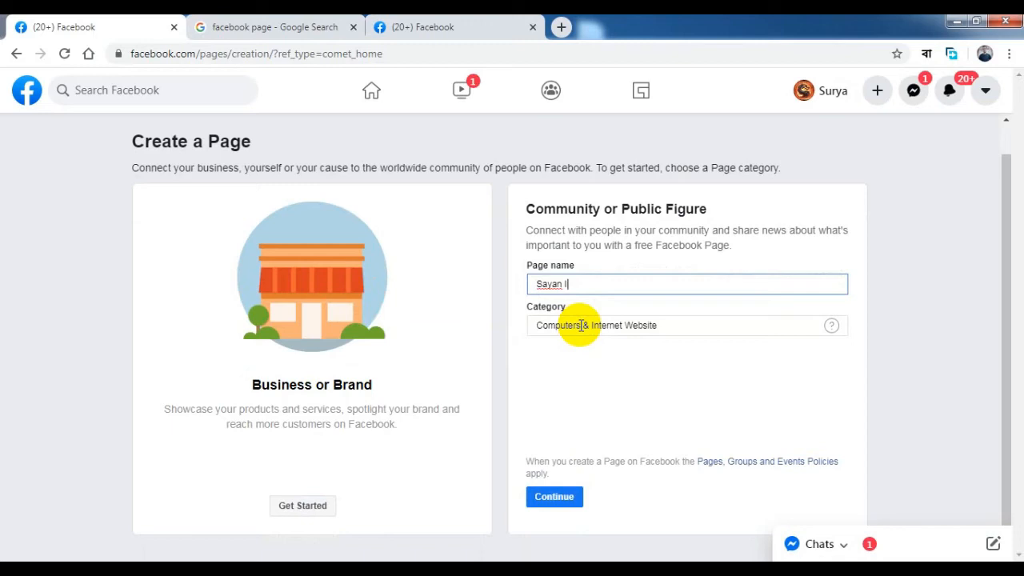
text(T)
key(BackSpace)
text(t)
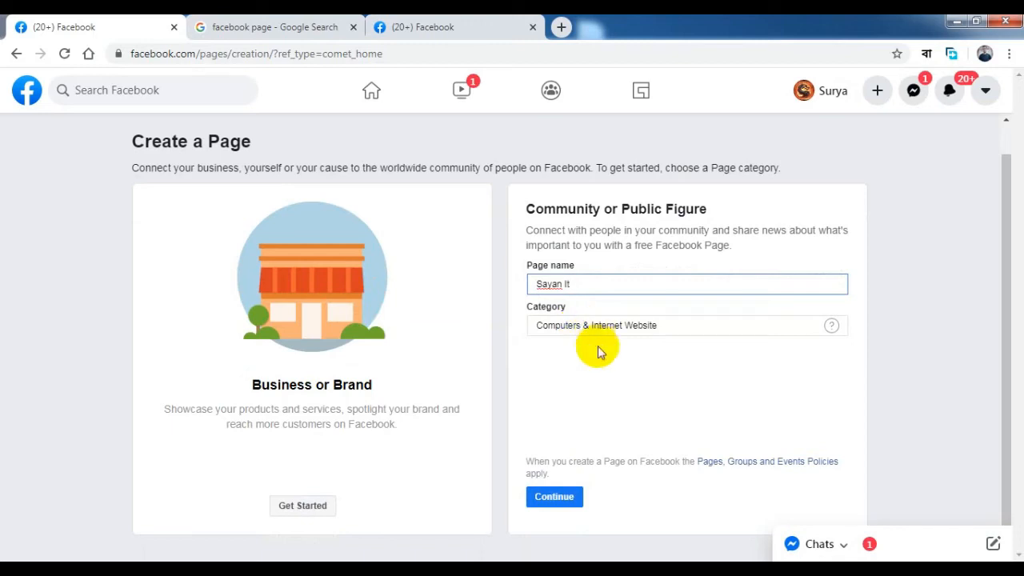
click(558, 499)
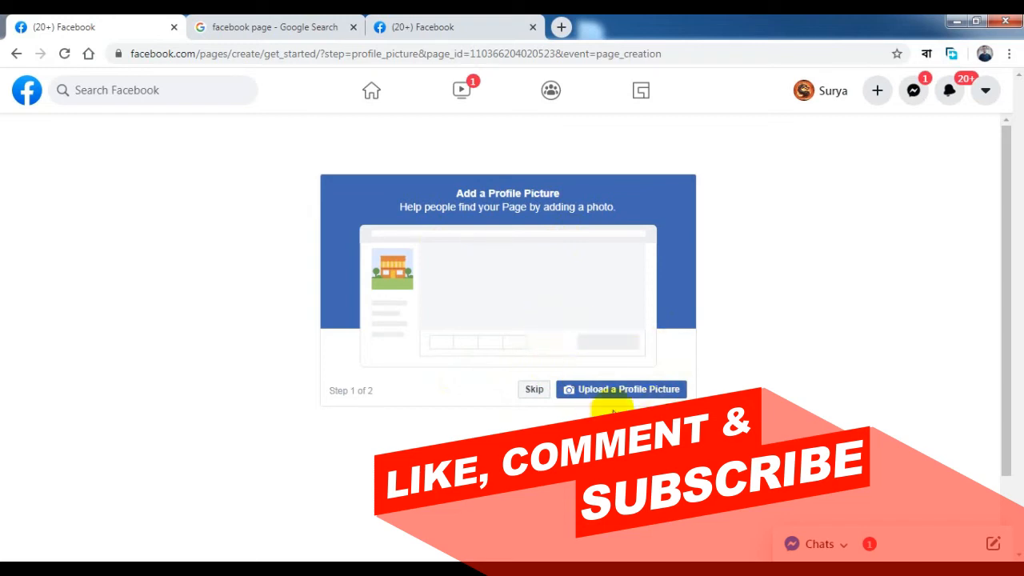
Skip adding a profile picture and a cover photo, and look over the new Page's home.
click(535, 392)
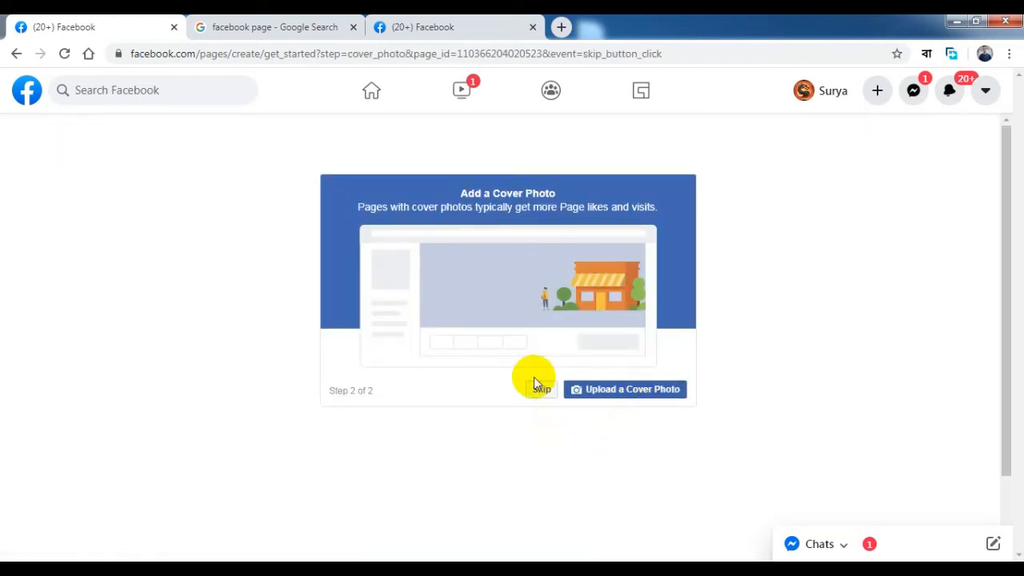
click(539, 389)
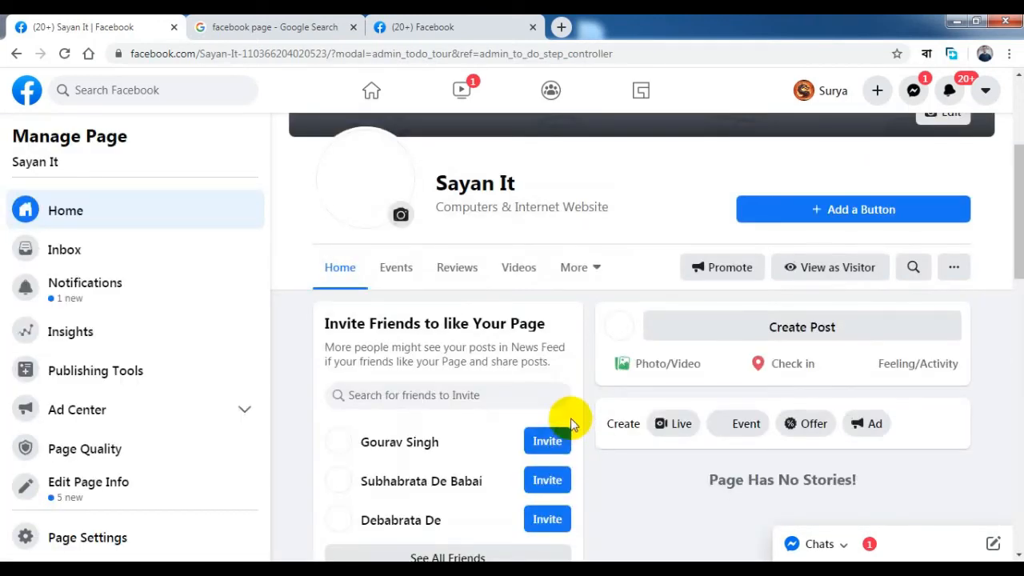
scroll(568, 416, up, 3)
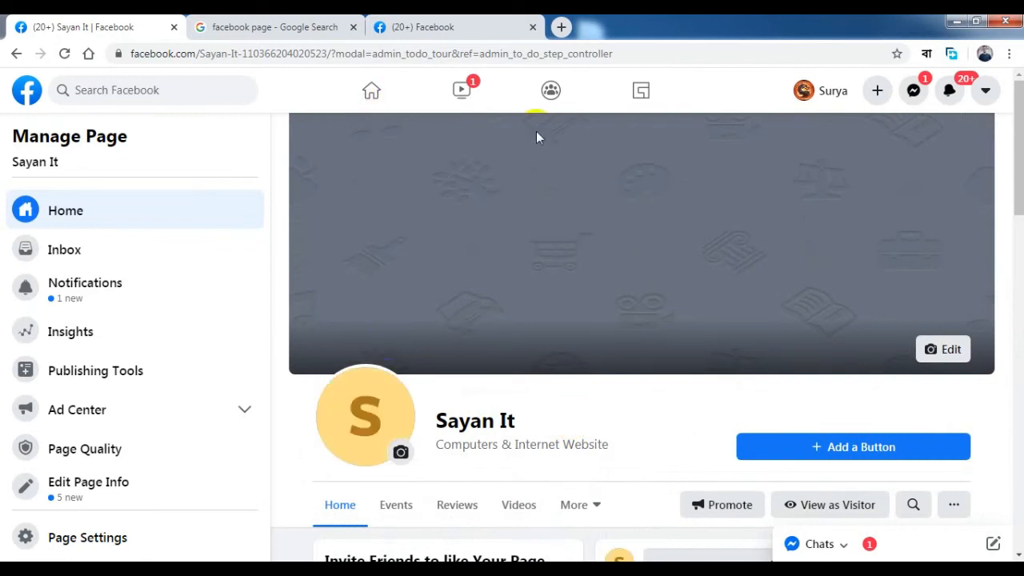
scroll(671, 324, down, 3)
scroll(671, 324, down, 1)
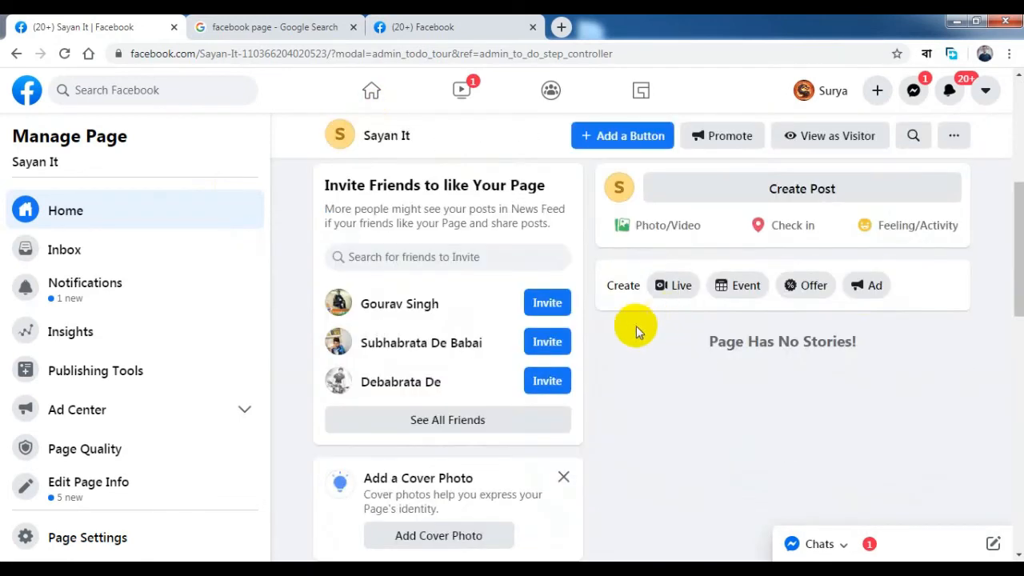
scroll(636, 329, up, 4)
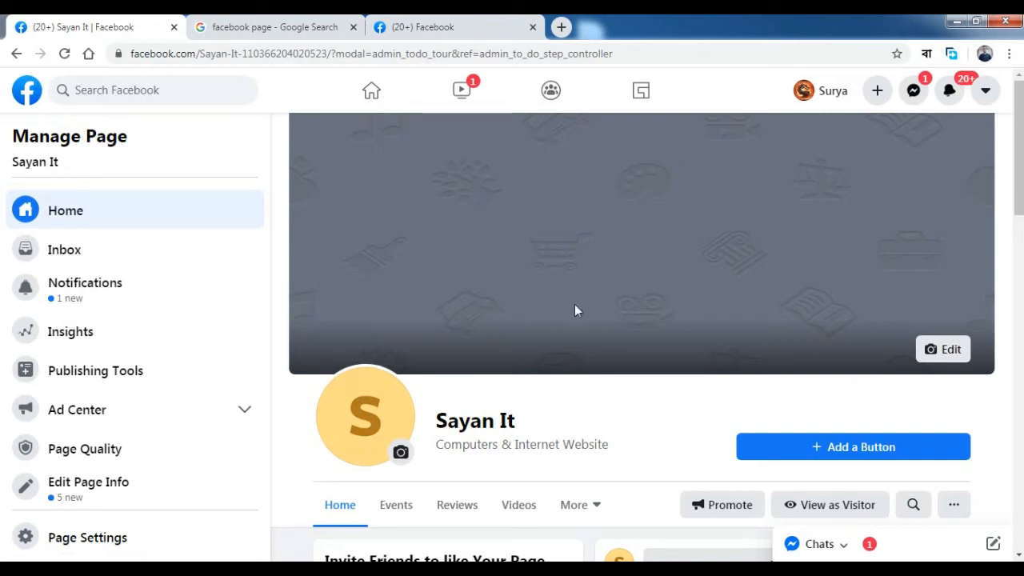
Add a Send Message button to the Page.
scroll(575, 304, down, 1)
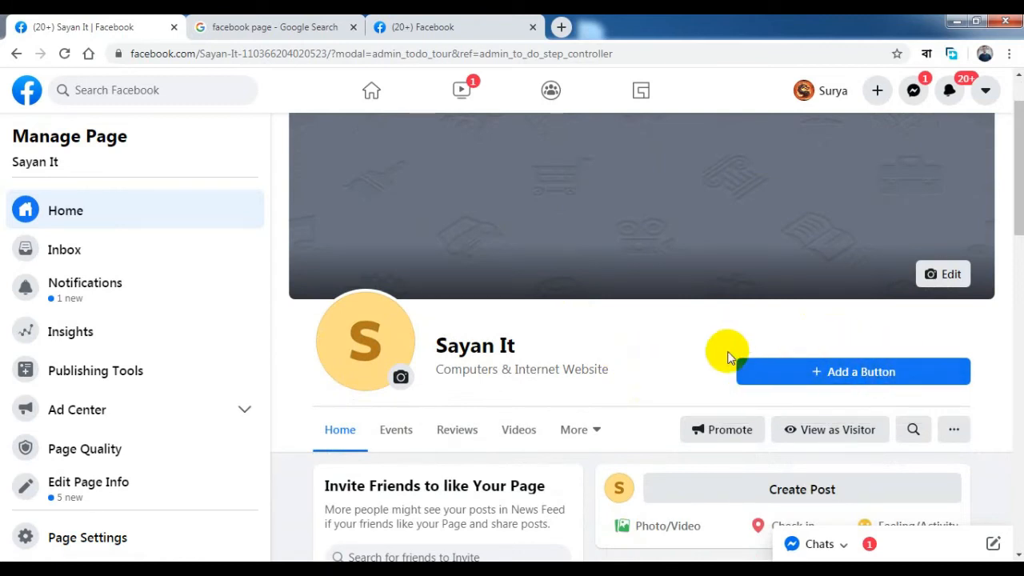
click(855, 372)
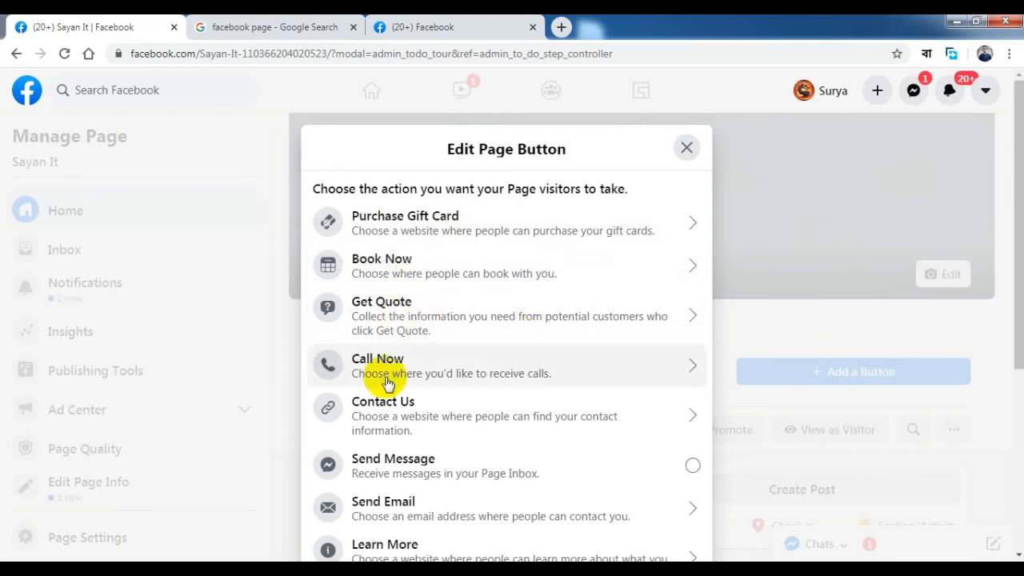
scroll(452, 412, down, 2)
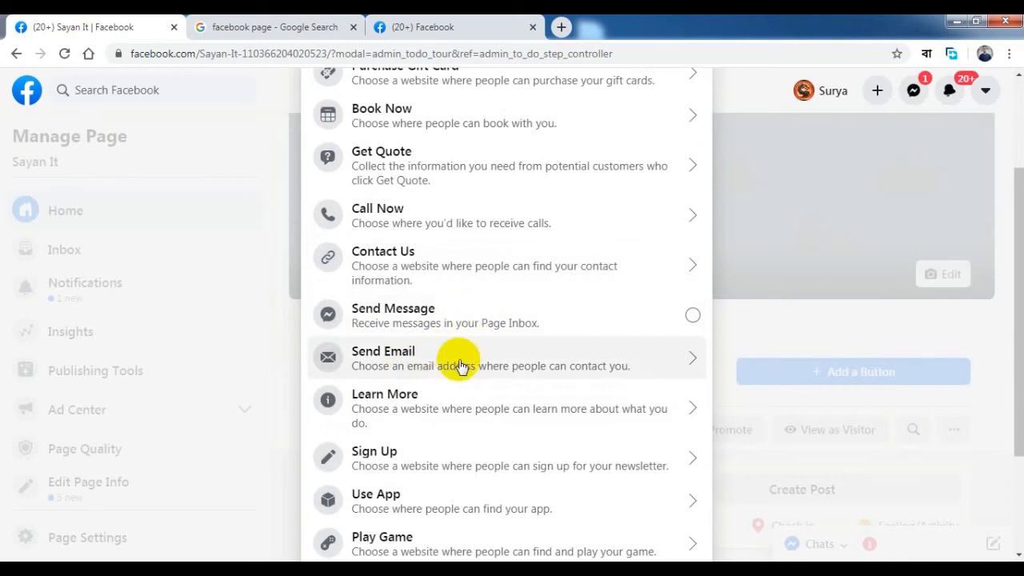
click(422, 312)
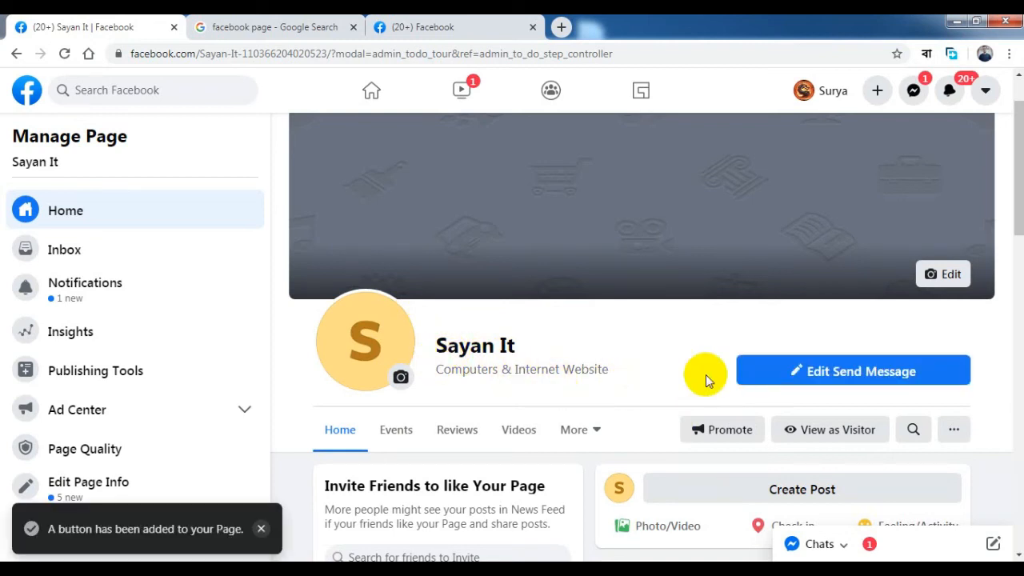
Examine the Send Message button's options and the alternative actions, including the Call Now setup, and close without changing the button.
click(828, 372)
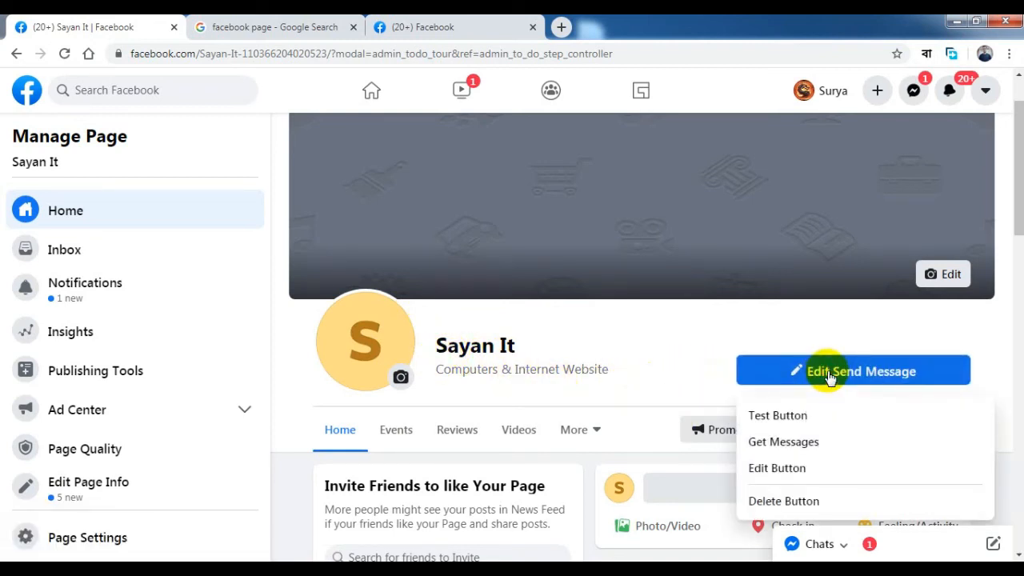
click(657, 373)
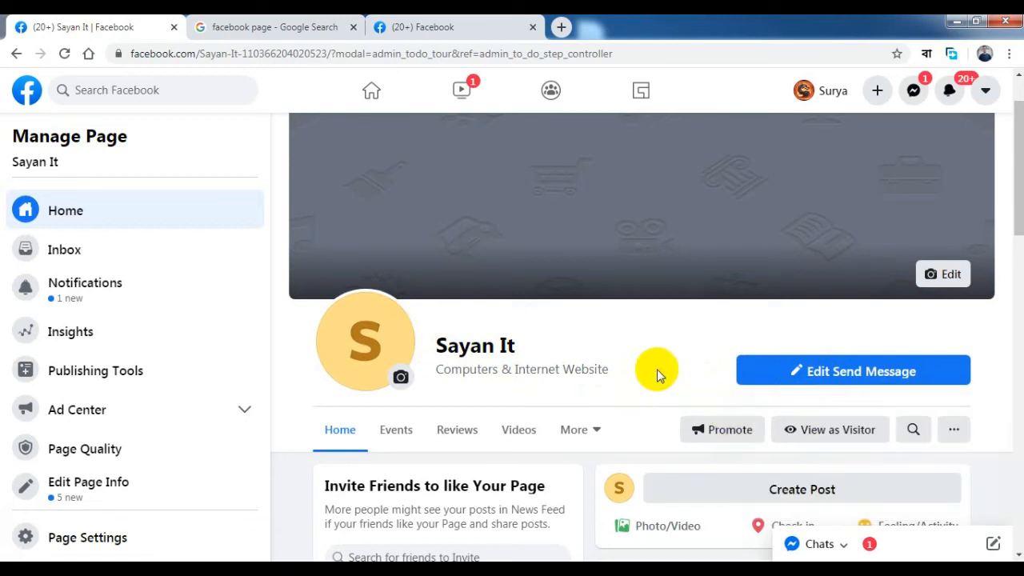
scroll(805, 393, down, 1)
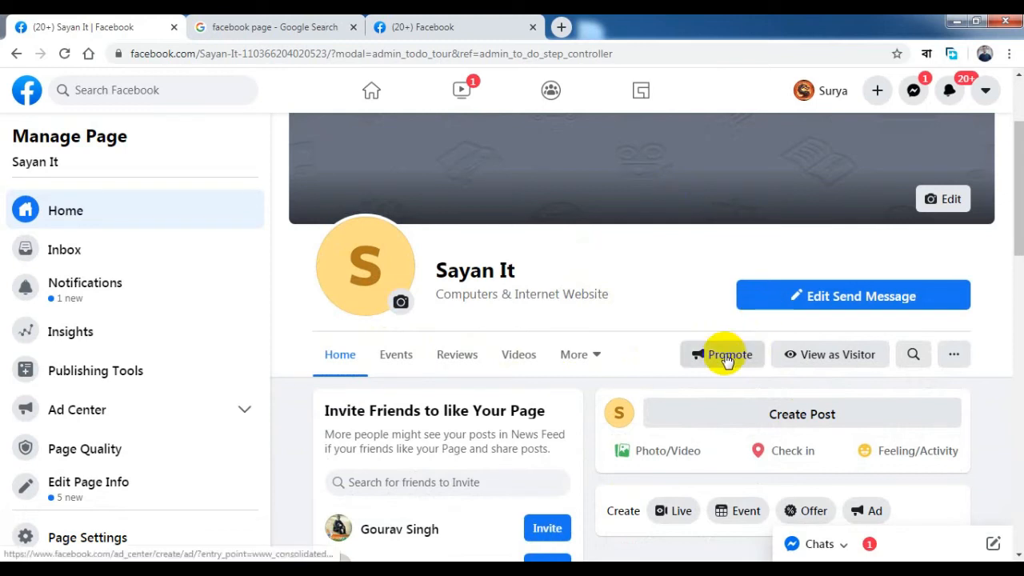
click(818, 297)
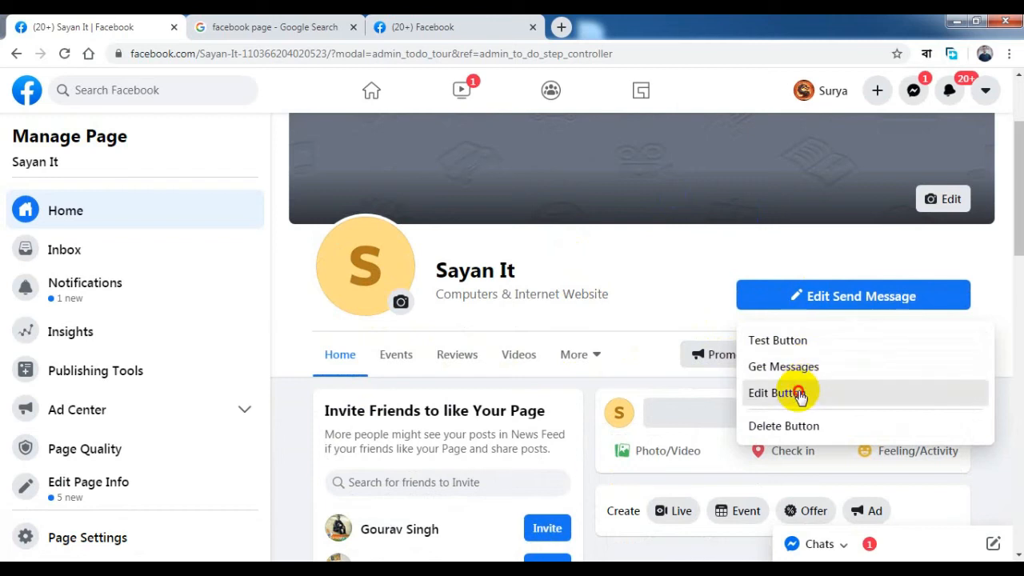
click(798, 391)
scroll(492, 420, down, 2)
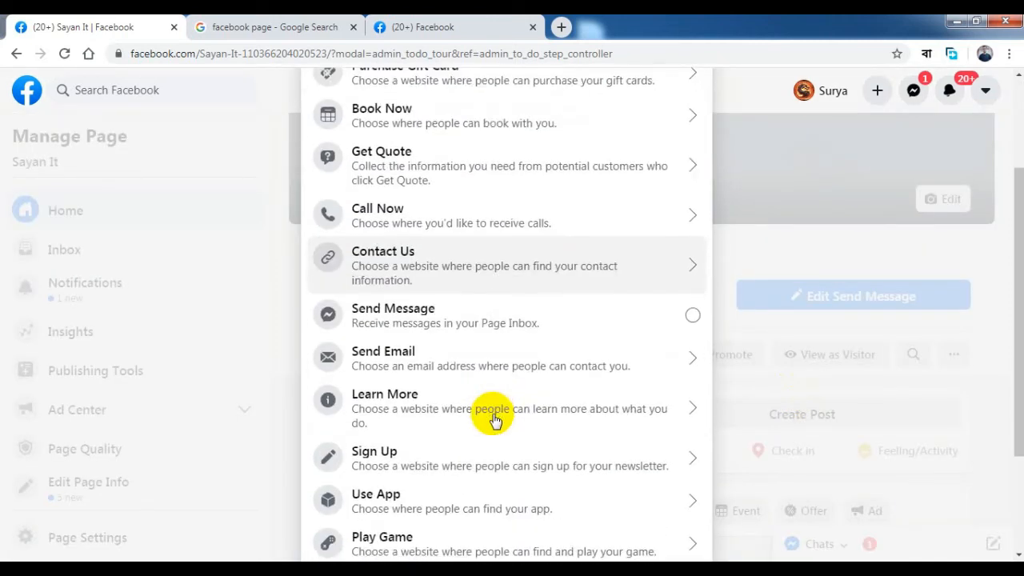
scroll(489, 423, down, 2)
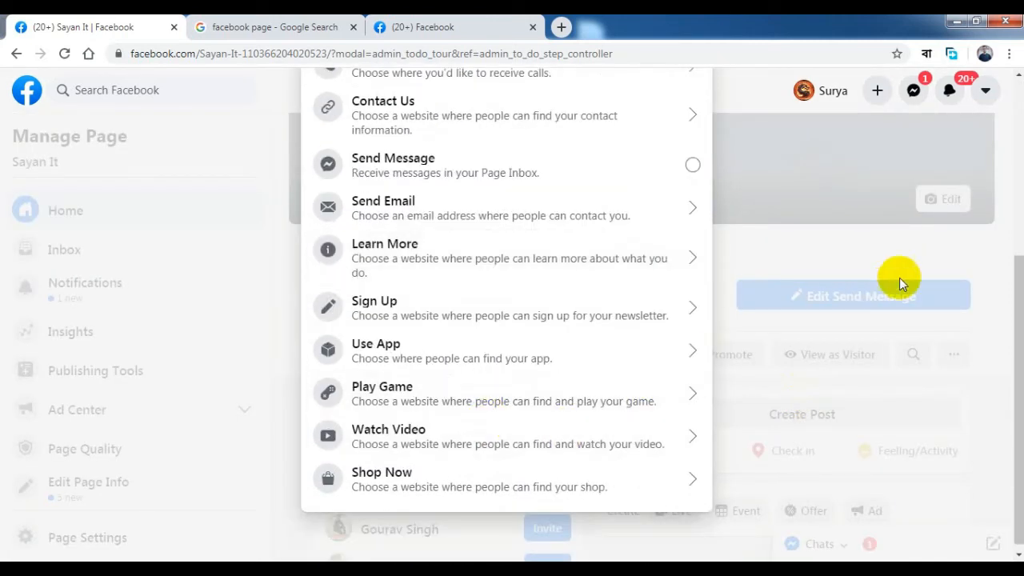
scroll(480, 368, up, 1)
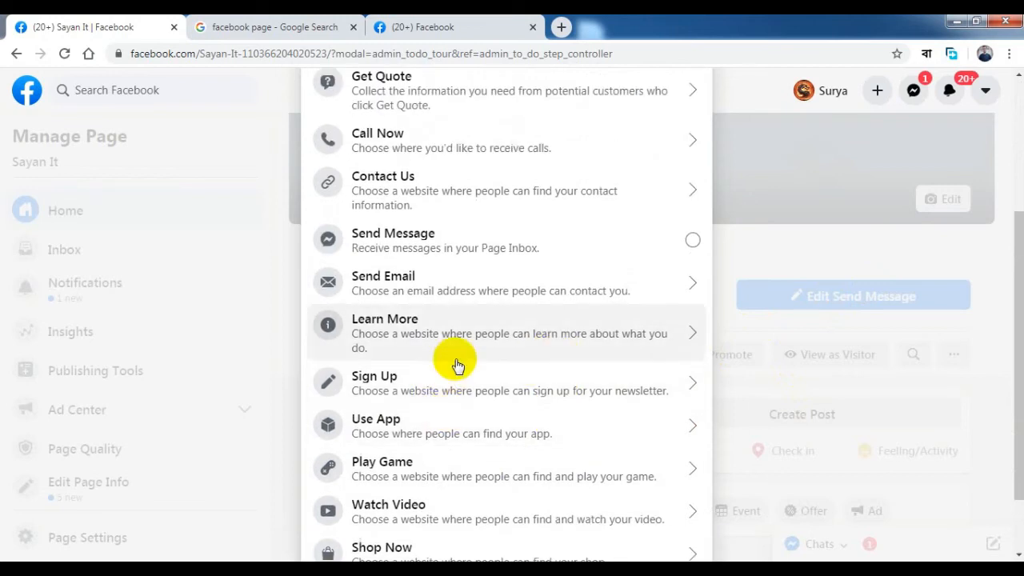
scroll(448, 232, up, 1)
scroll(421, 255, up, 1)
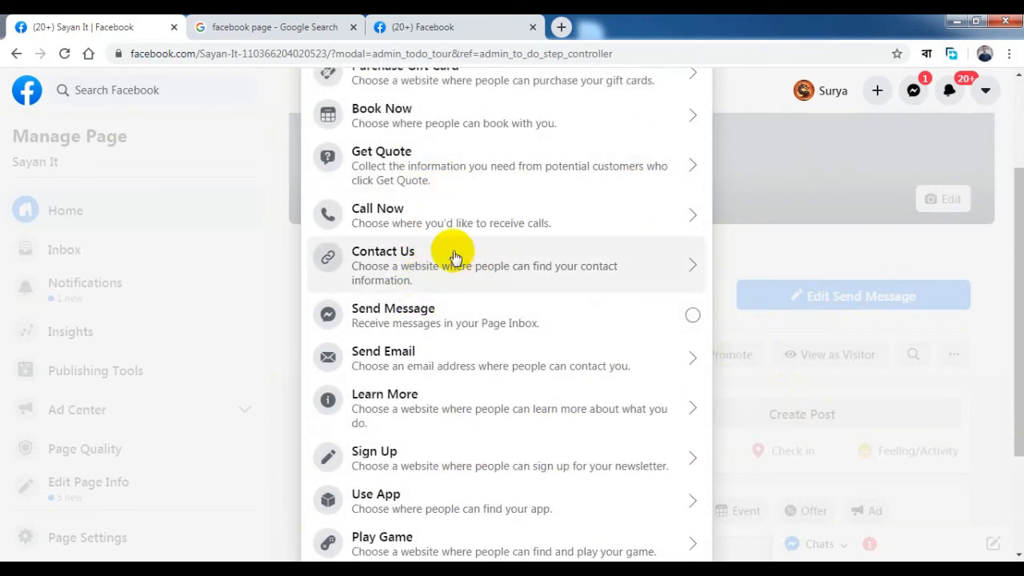
click(387, 216)
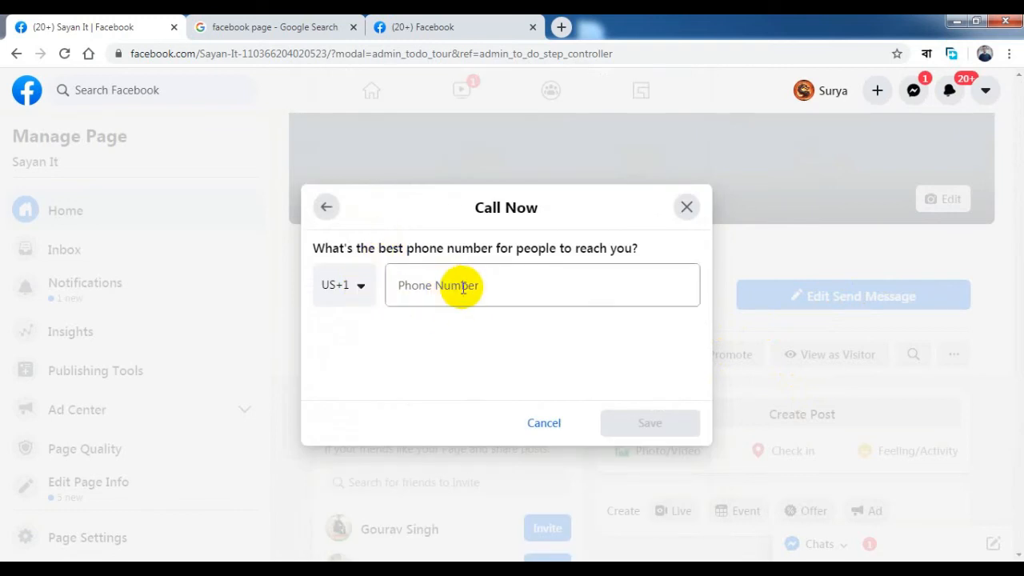
click(687, 206)
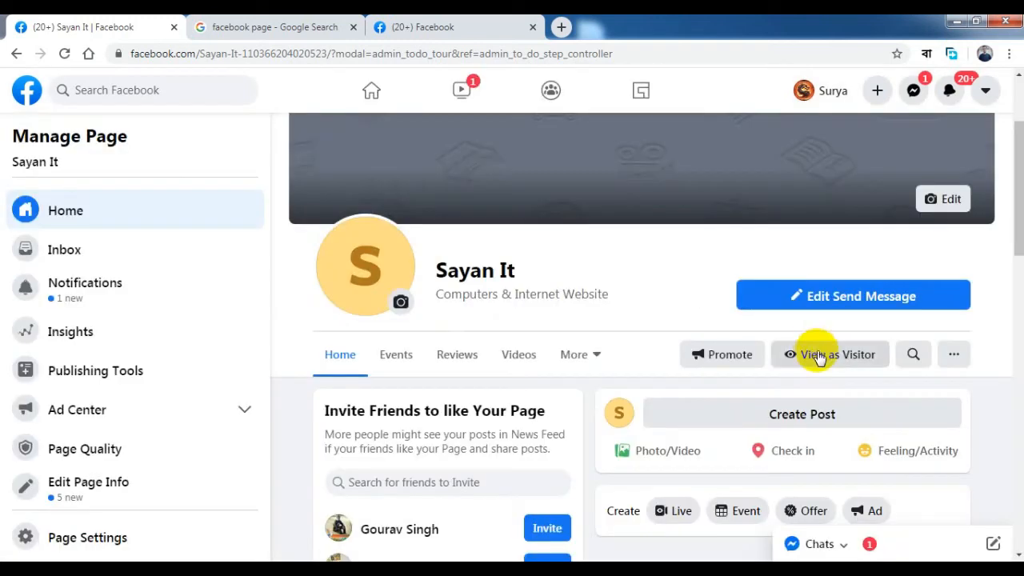
scroll(692, 388, up, 2)
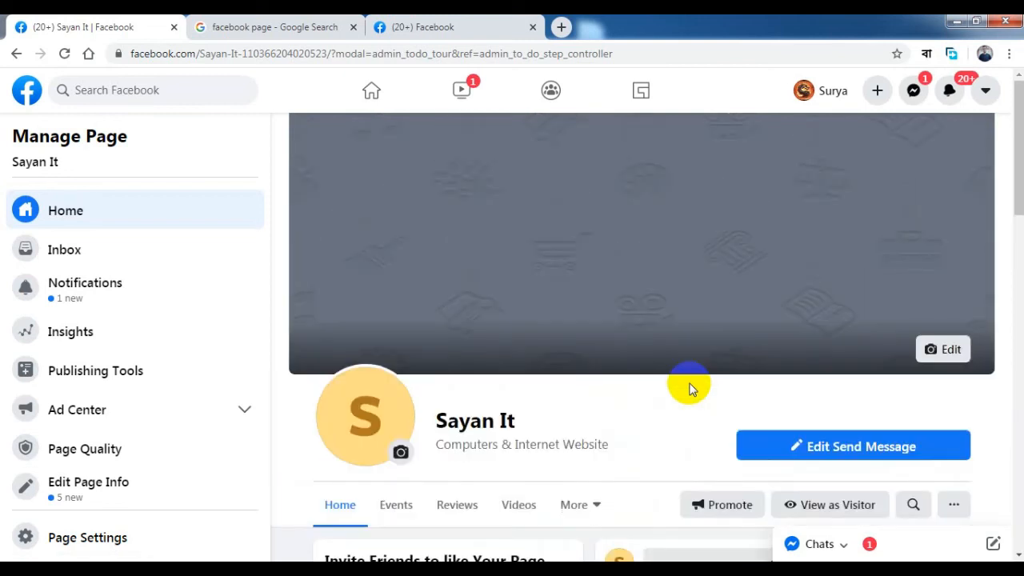
scroll(681, 407, down, 2)
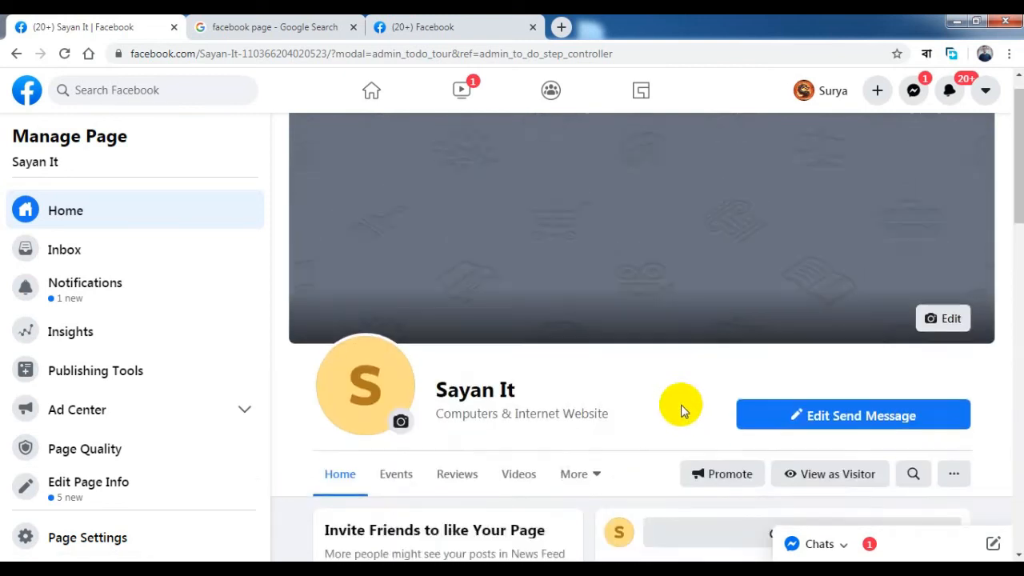
scroll(682, 411, down, 2)
scroll(681, 405, up, 4)
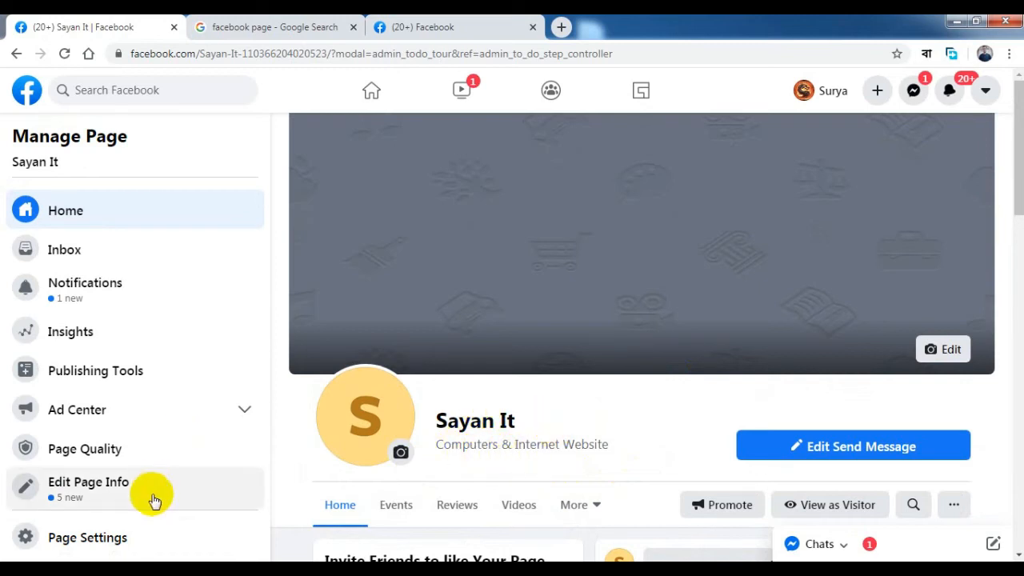
Open the Page Info section of the Page's settings and review the name, username, description and Categories fields.
click(85, 536)
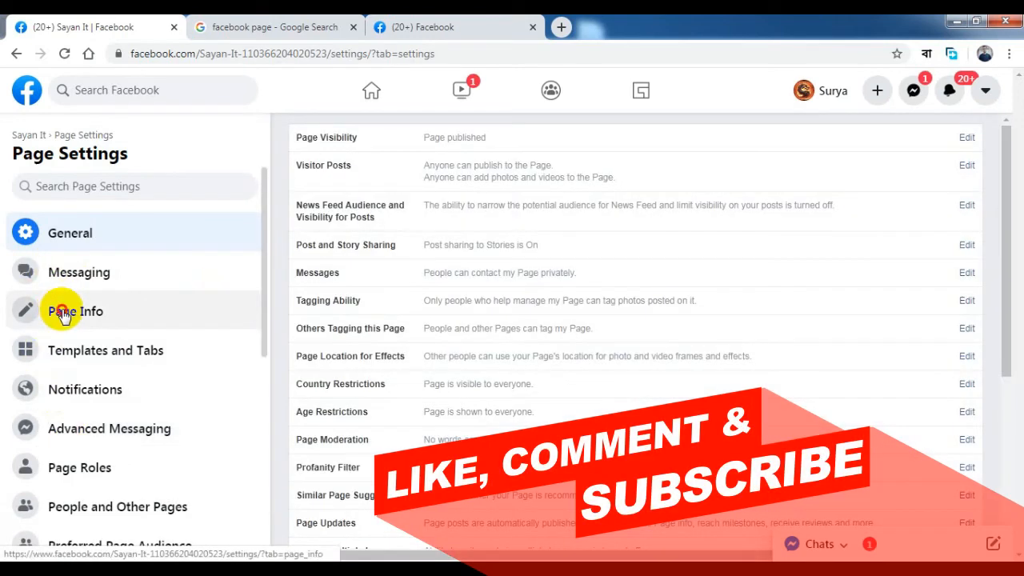
click(64, 314)
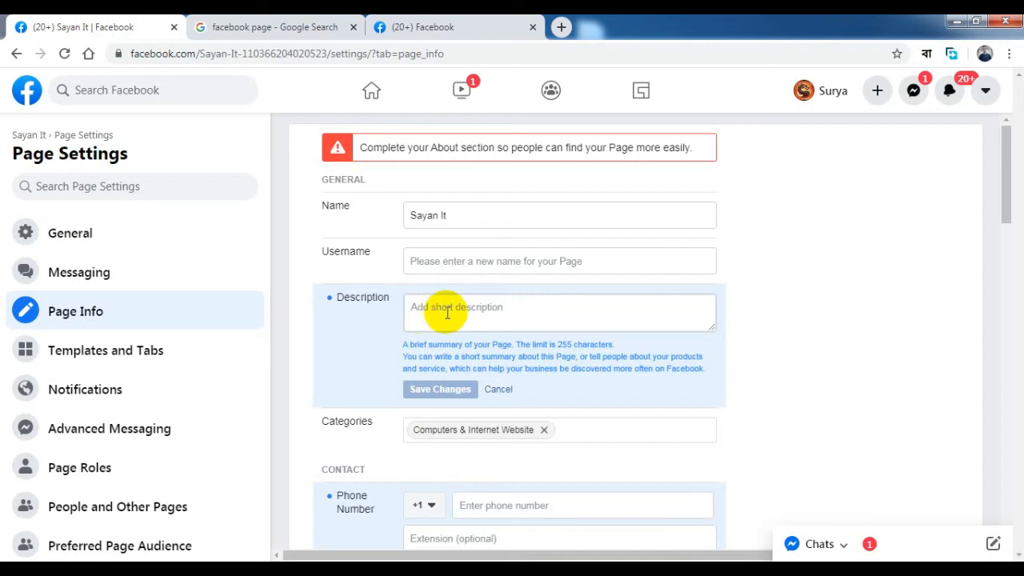
scroll(452, 321, down, 1)
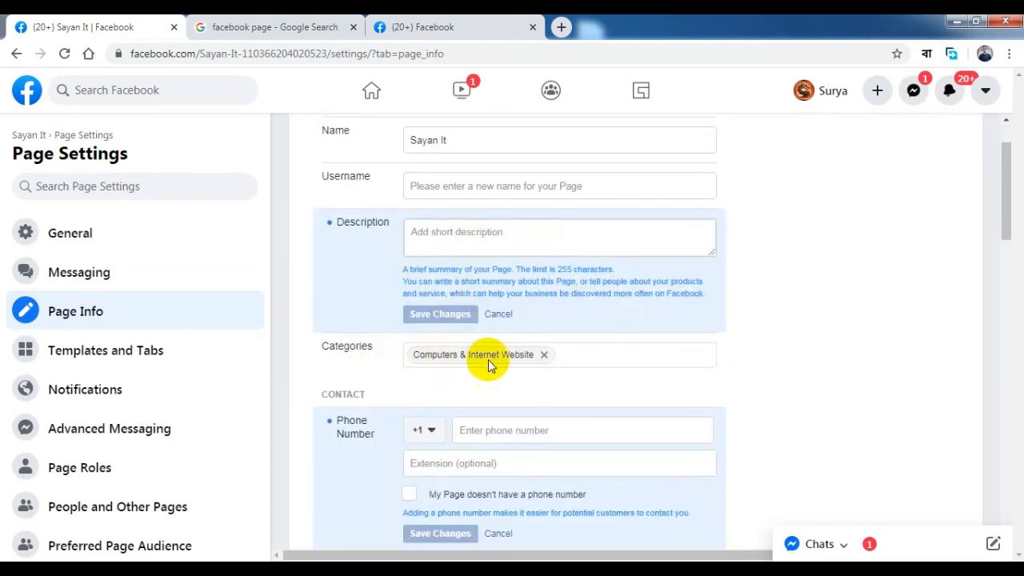
scroll(500, 360, down, 2)
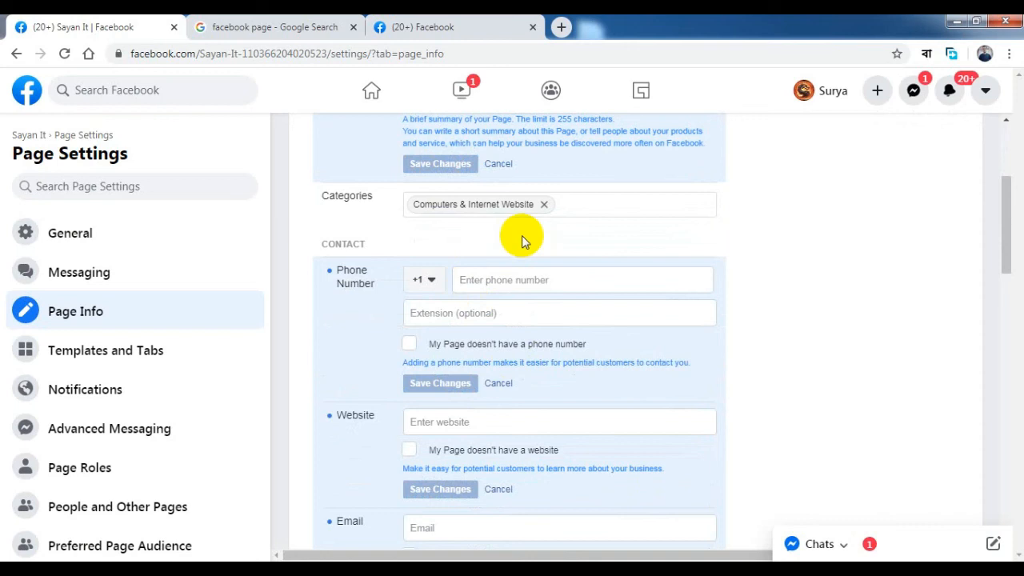
click(566, 205)
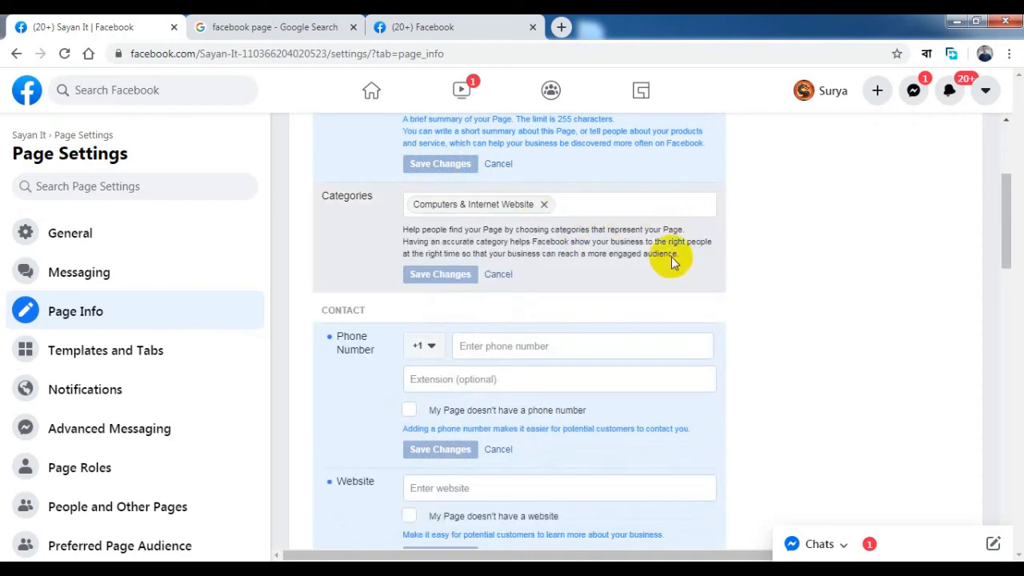
Examine the remaining Page Info fields: contact details, location, service area, hours, temporary service changes, impressum, products and privacy policy.
scroll(608, 342, down, 2)
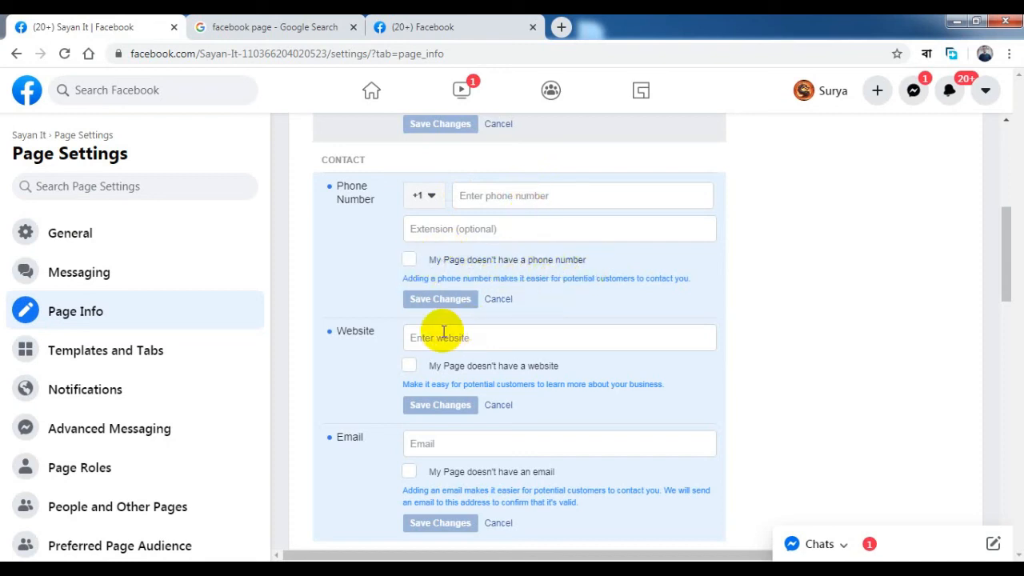
scroll(440, 333, down, 1)
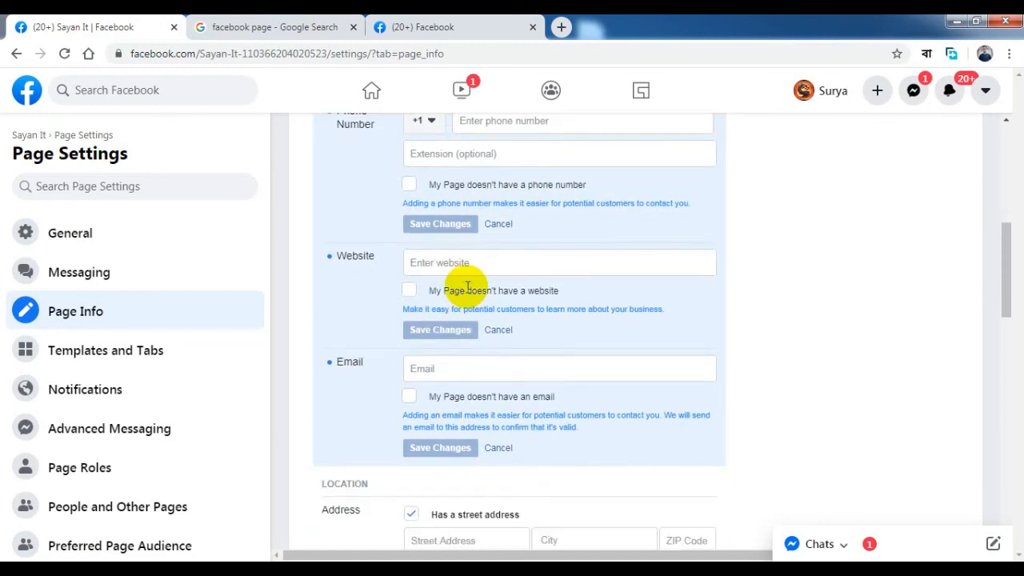
scroll(462, 347, down, 1)
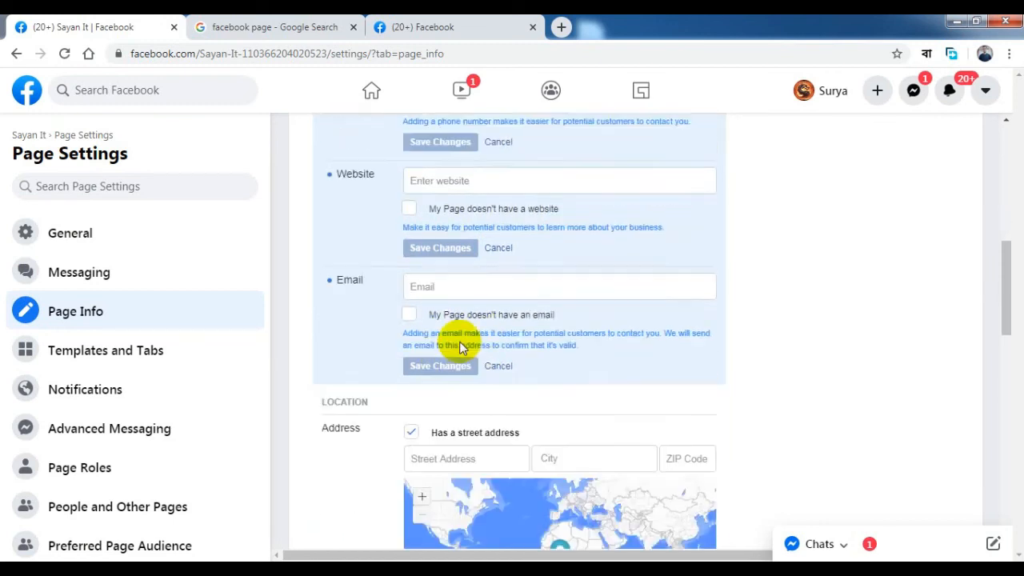
scroll(462, 348, down, 1)
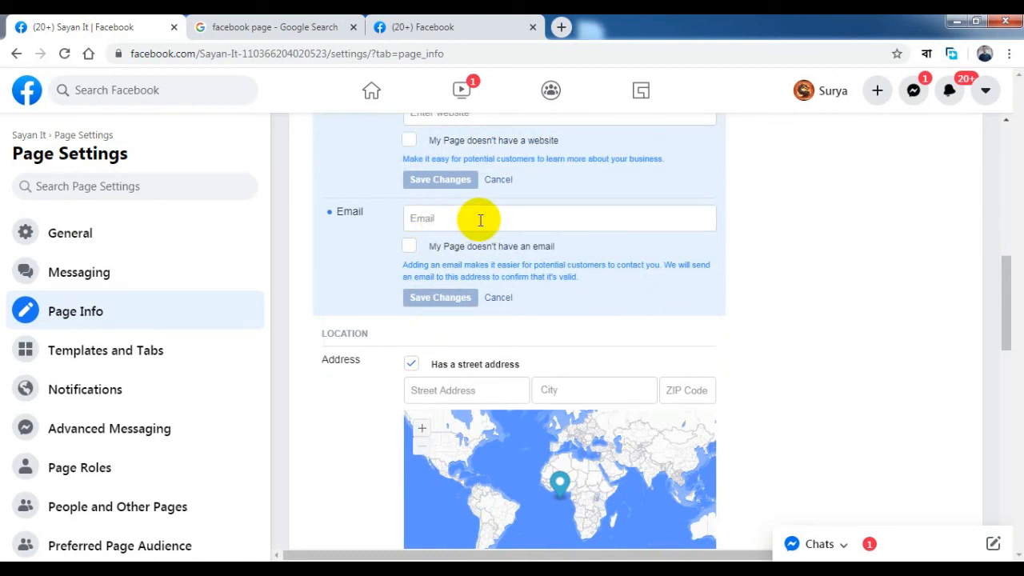
scroll(521, 457, down, 5)
scroll(480, 436, down, 1)
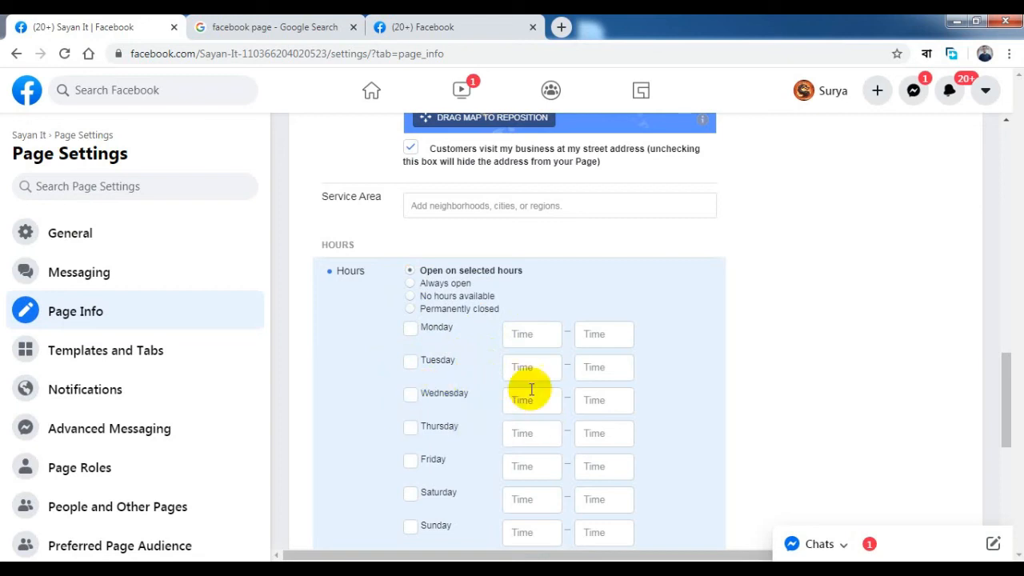
scroll(613, 373, down, 2)
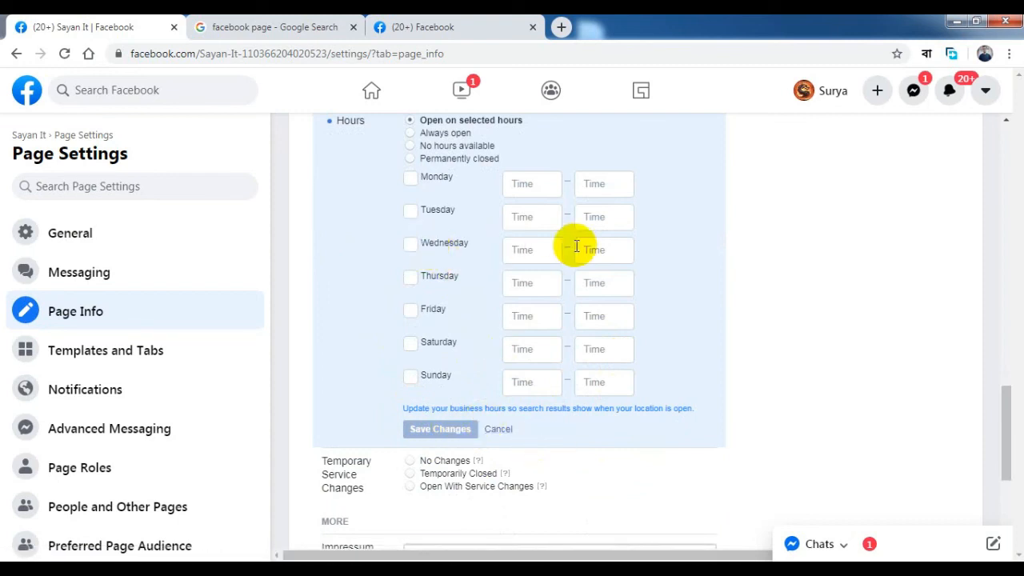
scroll(622, 400, down, 2)
scroll(623, 400, down, 2)
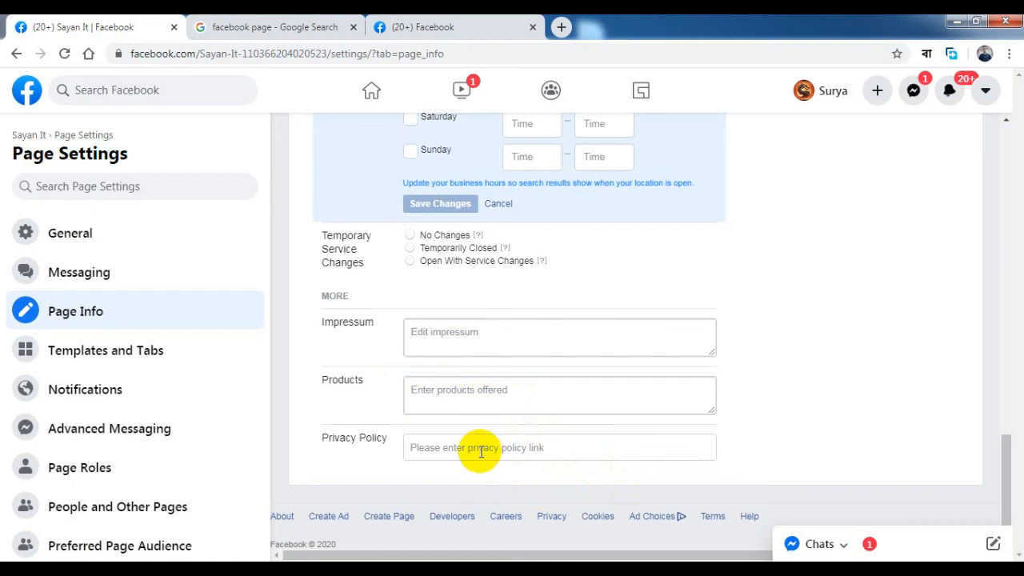
scroll(476, 452, up, 15)
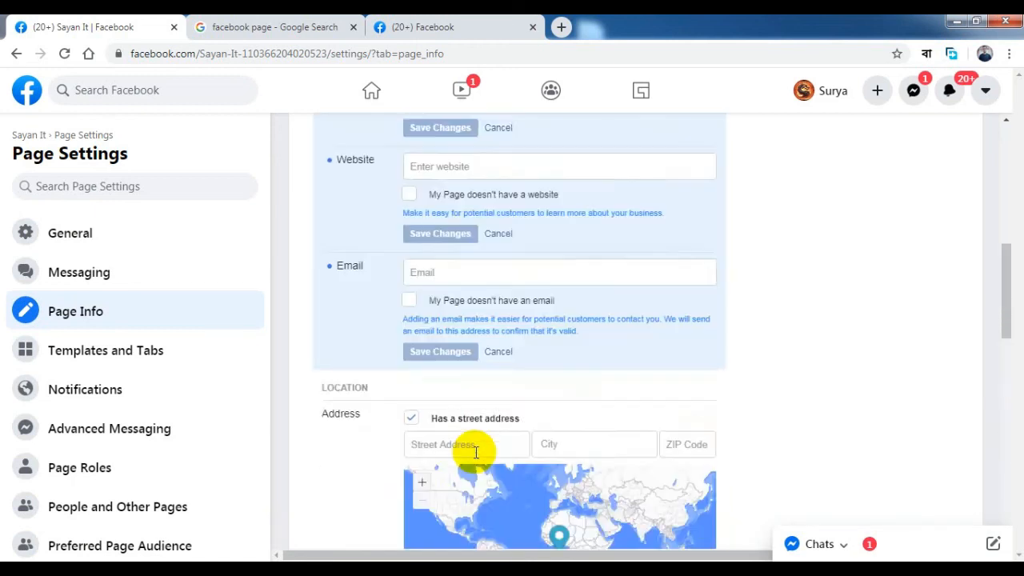
scroll(583, 398, up, 1)
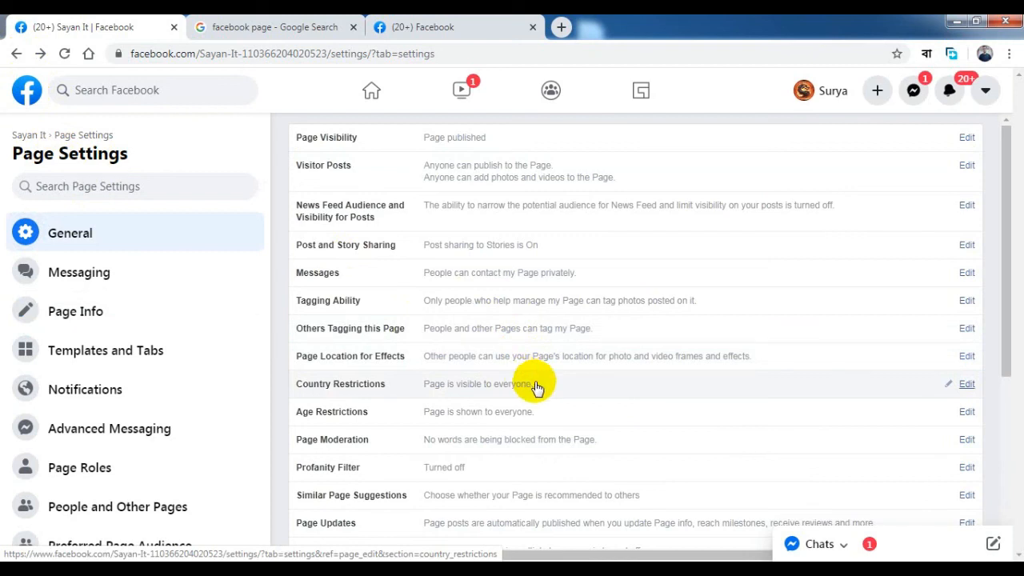
Leave the Page settings for the Facebook home page and look over the news feed.
click(372, 95)
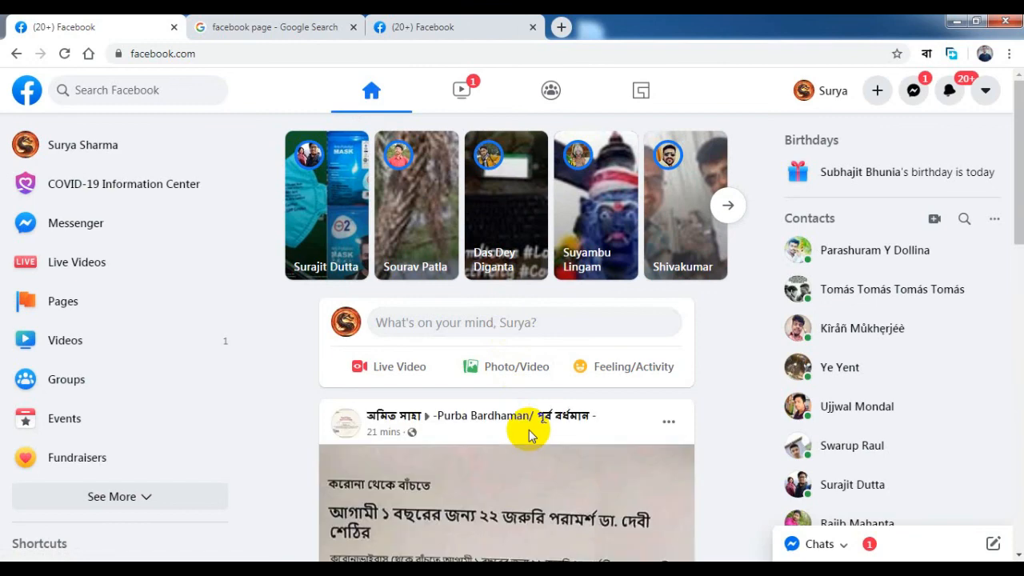
scroll(528, 432, down, 2)
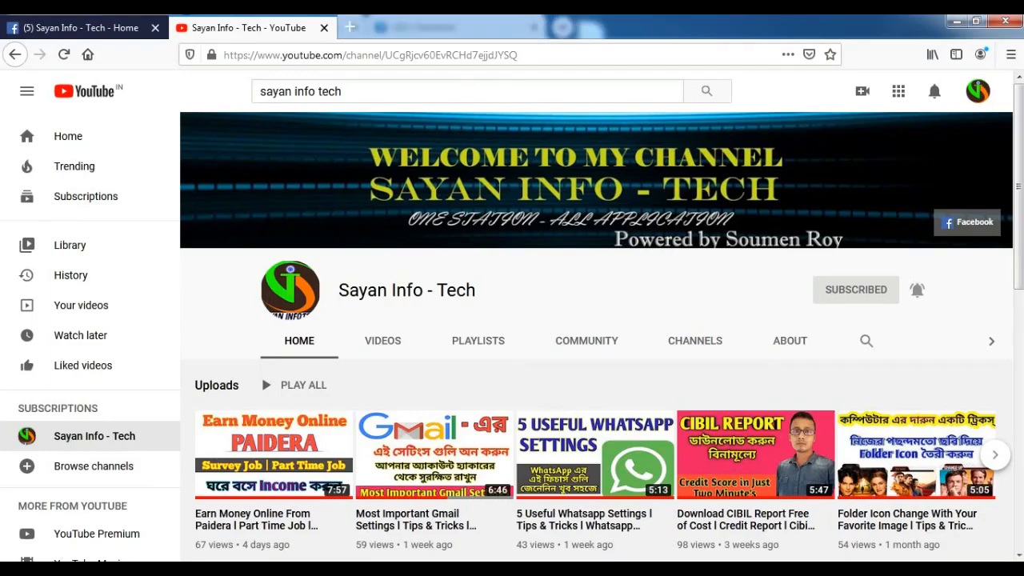